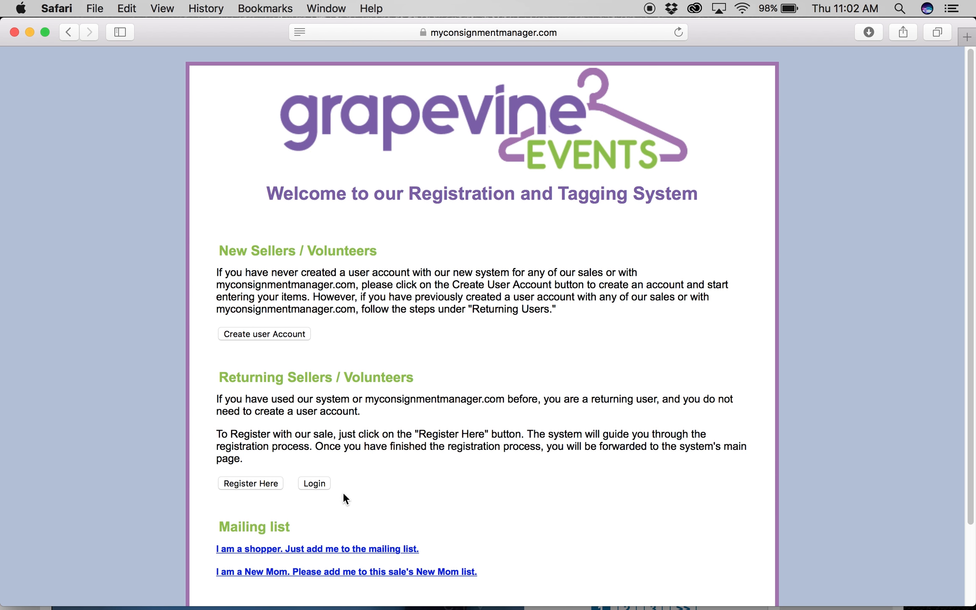
Log in to the seller account with its User ID and password
click(319, 485)
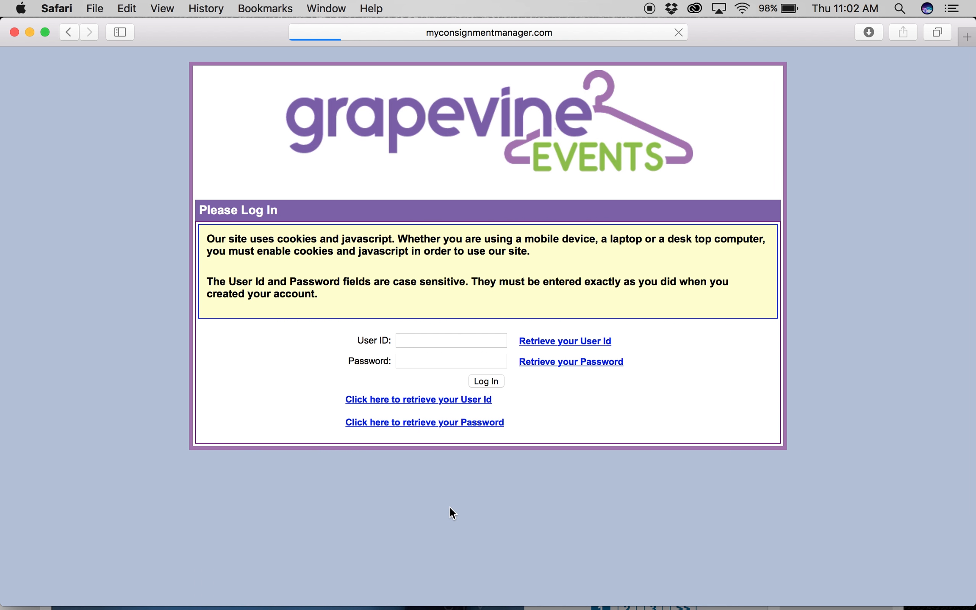
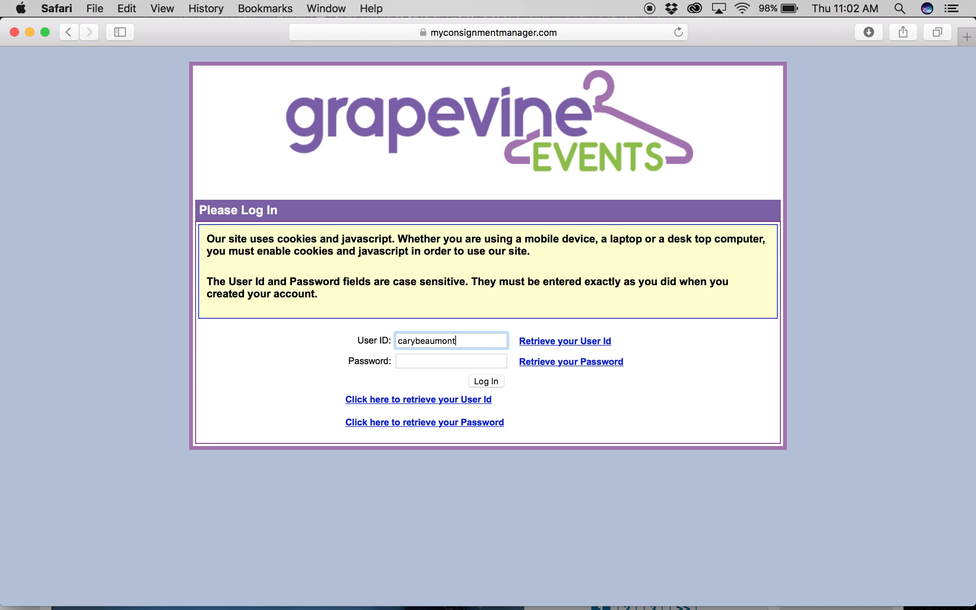
key(Tab)
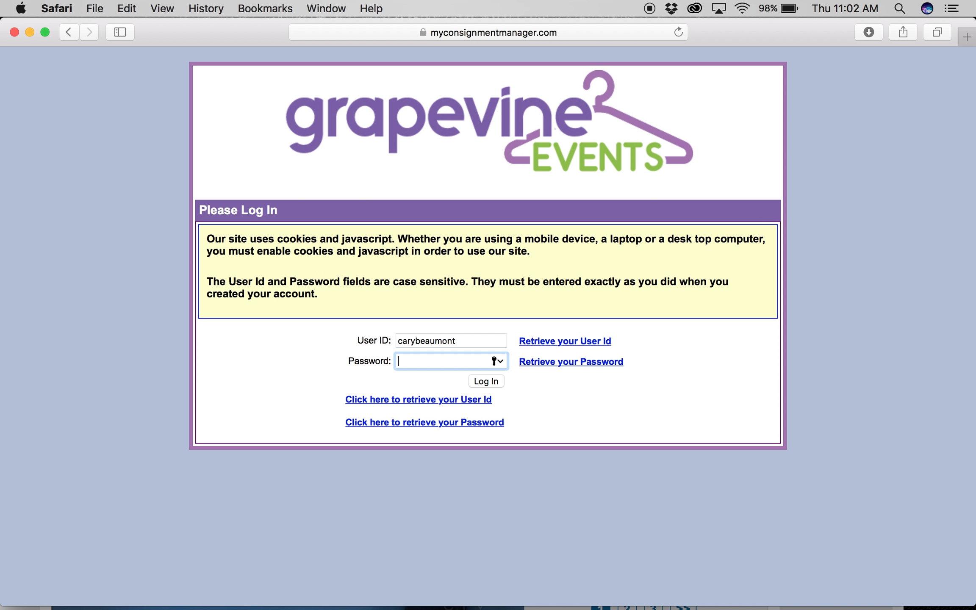
text(••••••••)
key(Return)
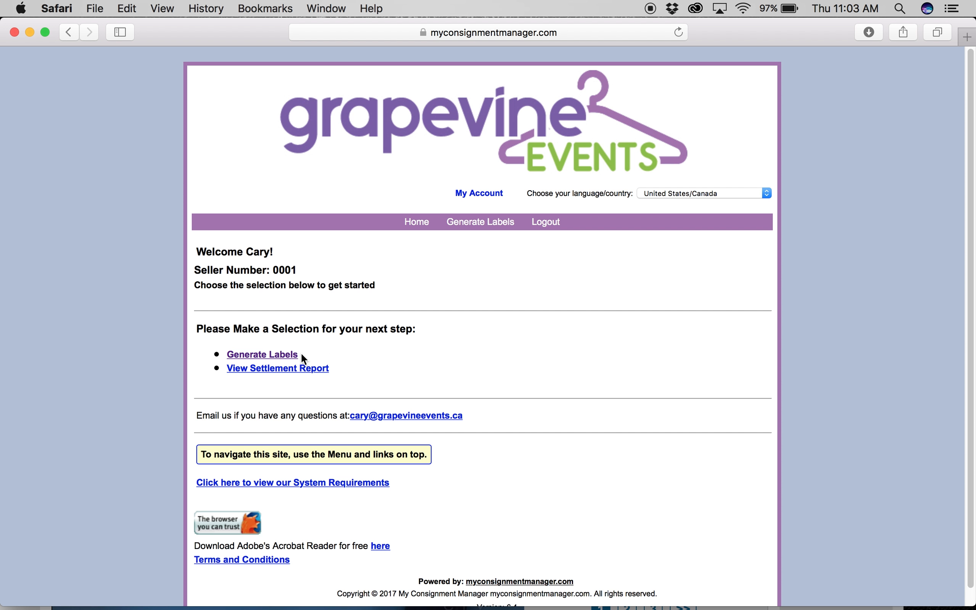
From Generate Labels, start a new label with the price set to 75.00
click(473, 224)
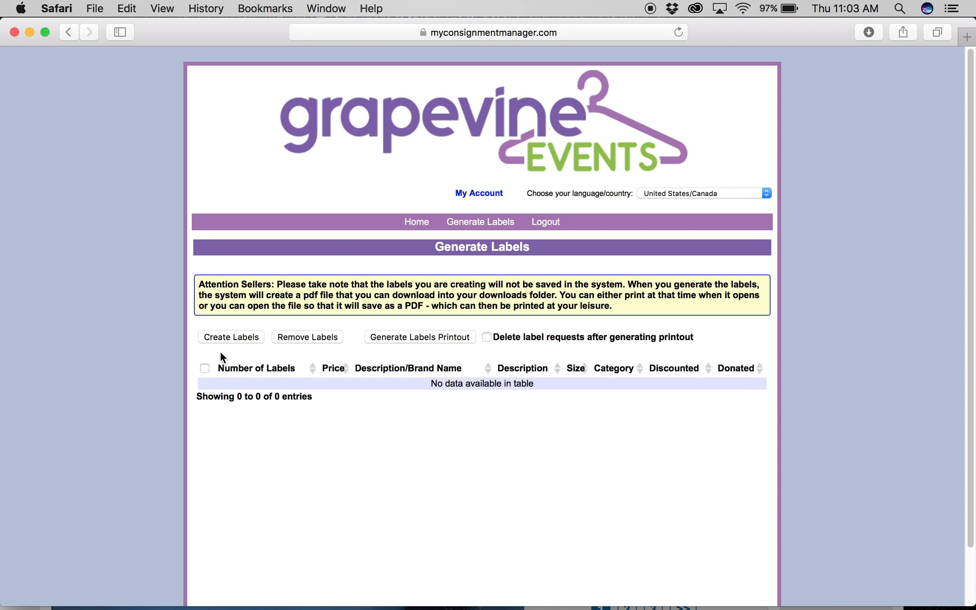
click(235, 337)
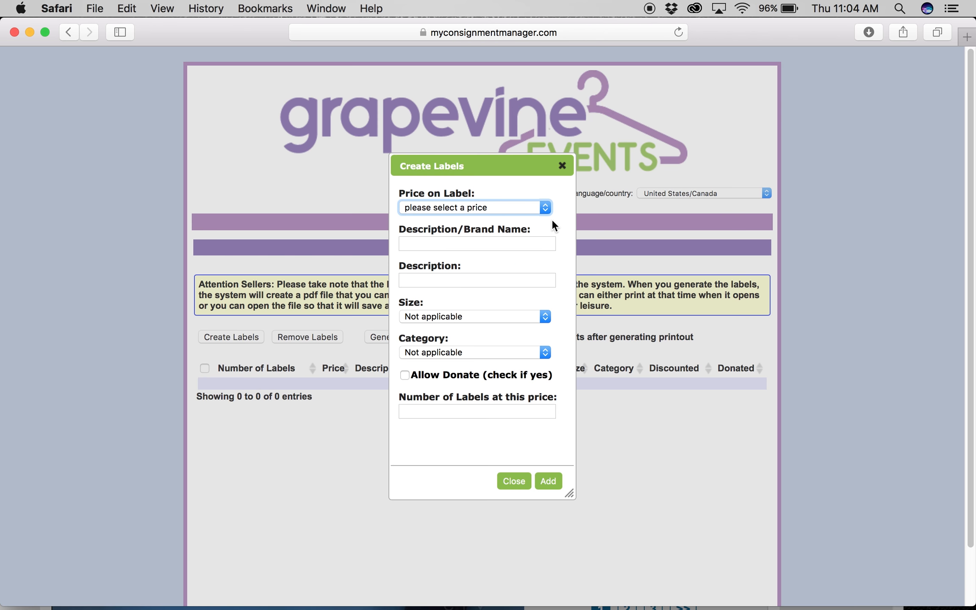
click(546, 208)
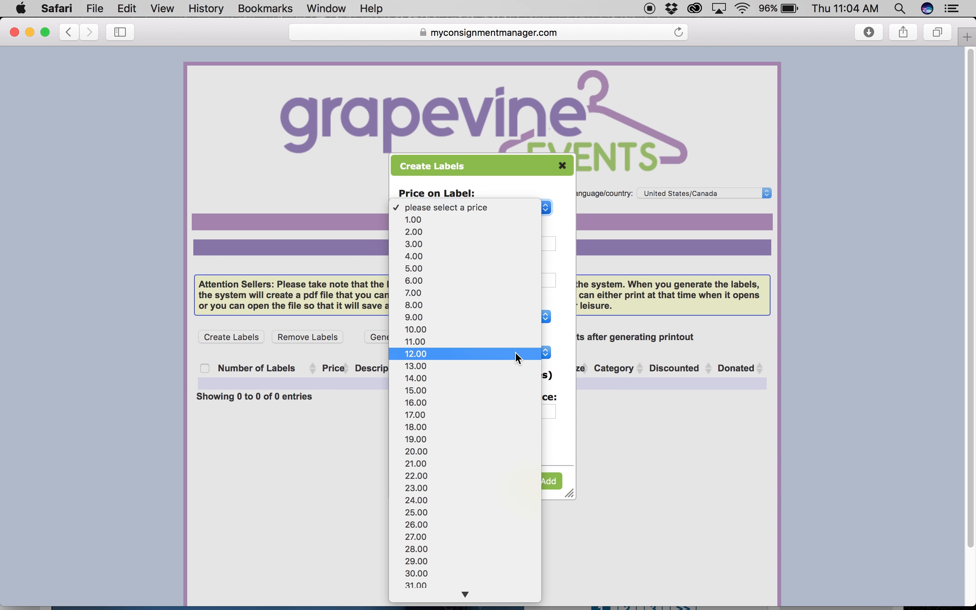
scroll(515, 355, down, 5)
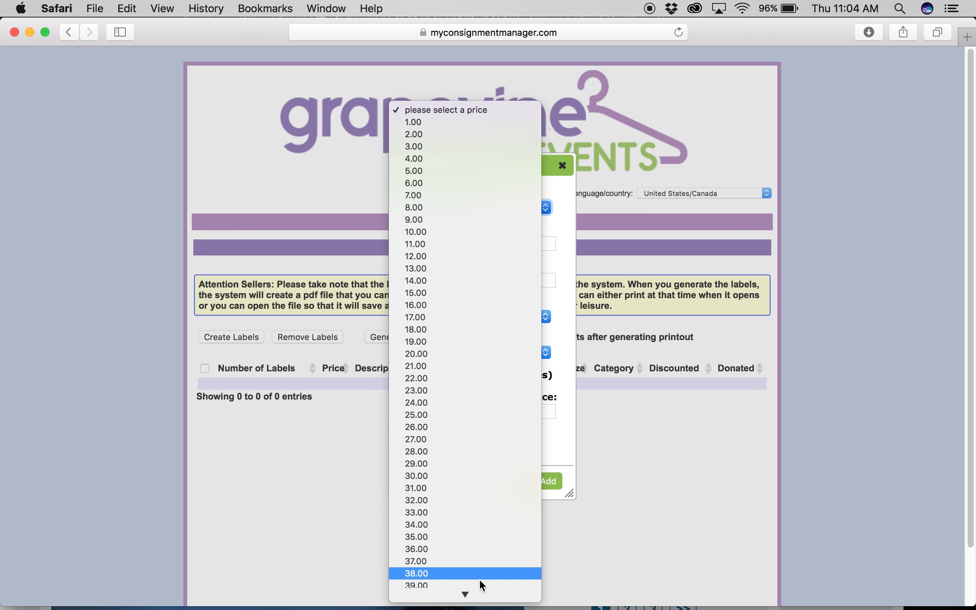
mouse_move(466, 595)
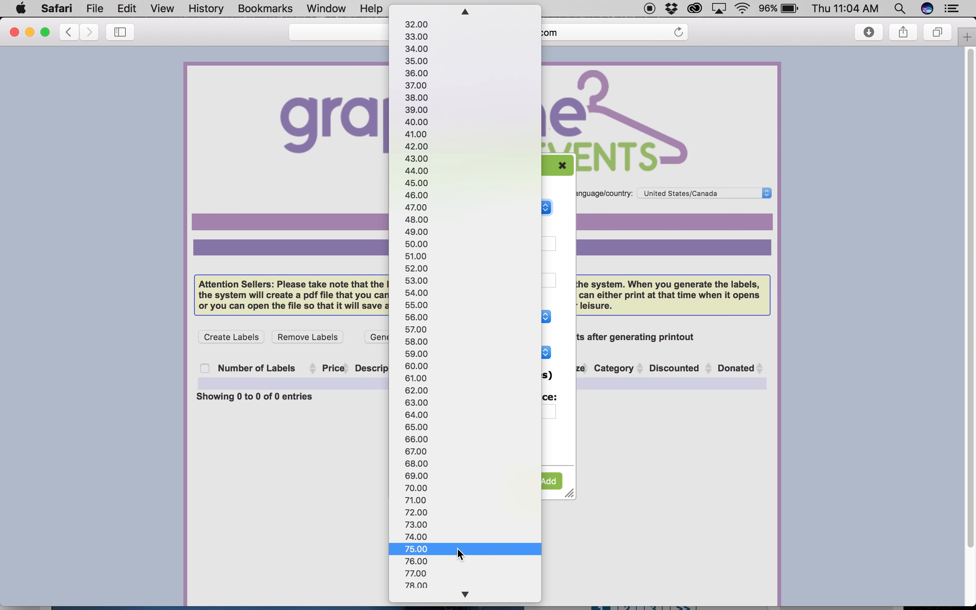
click(457, 549)
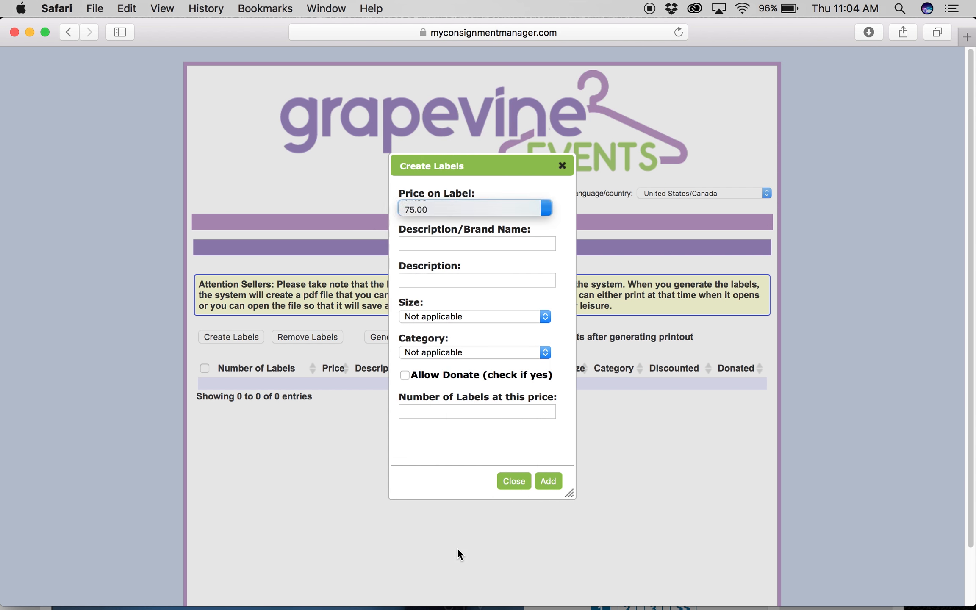
Enter 'Coach purse' as the brand name and 'brown leather' as the description
click(437, 248)
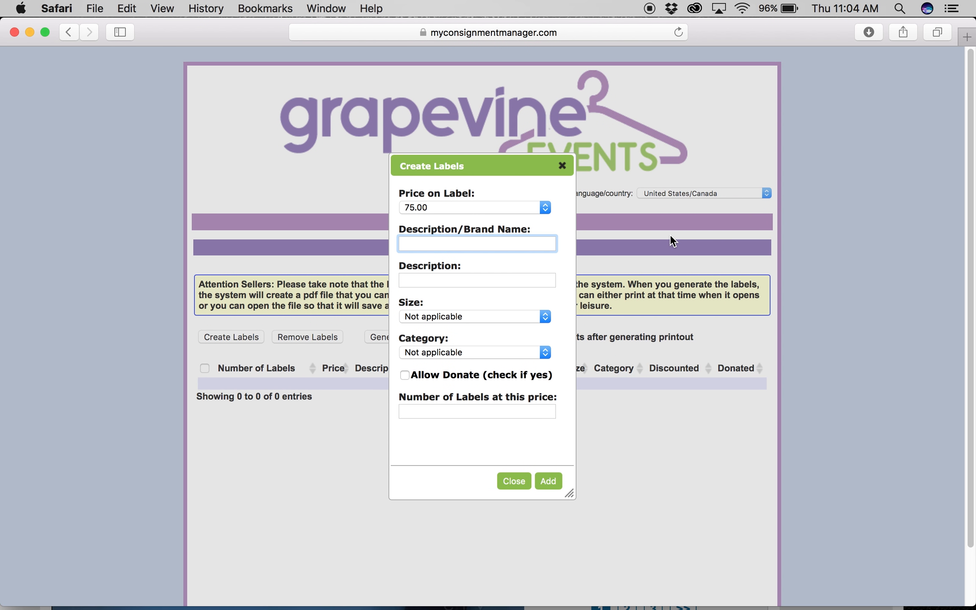
text(Coach purse)
click(471, 280)
text(brown leather)
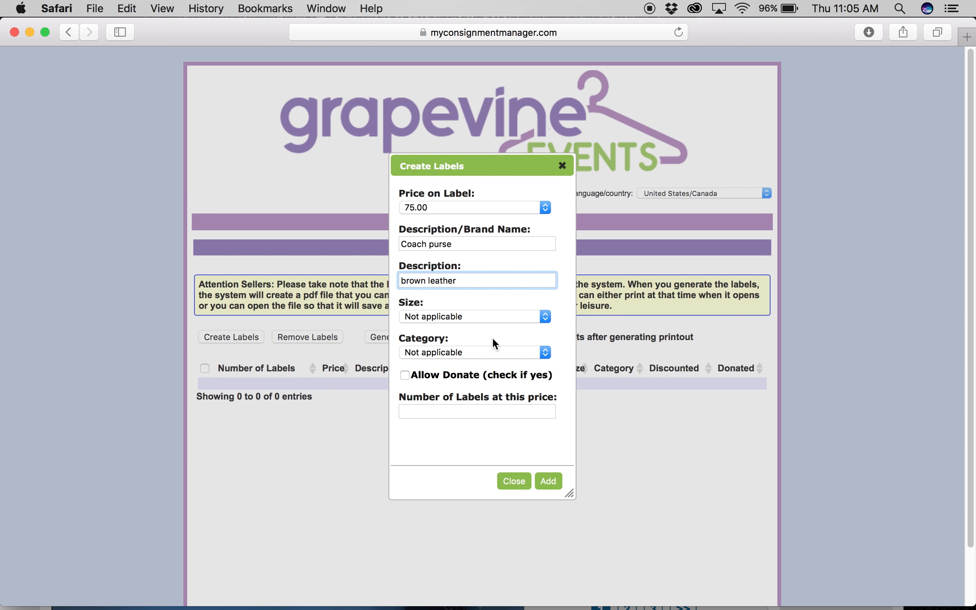
Browse the size options and leave the size at Not applicable
click(546, 319)
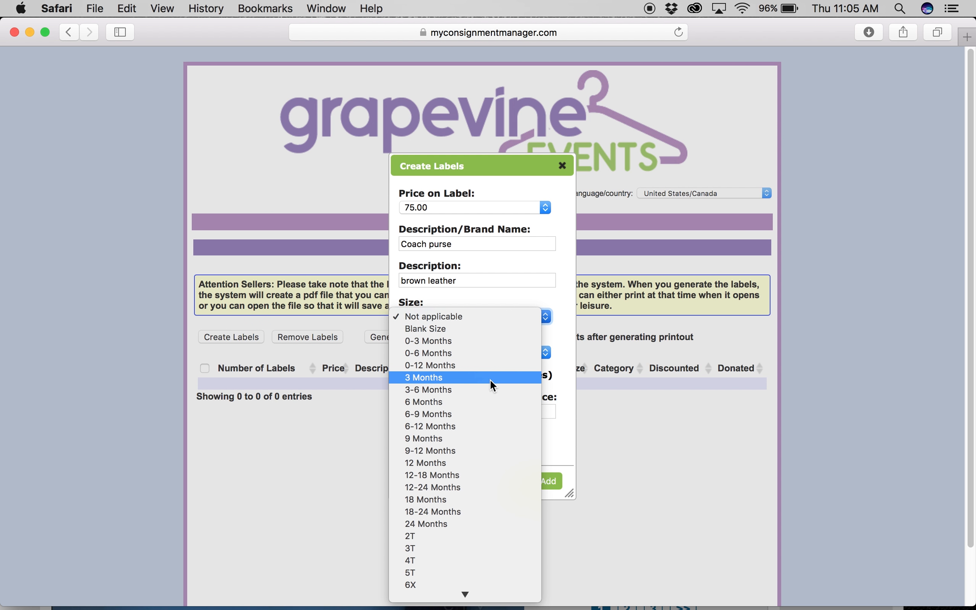
key(Down)
key(Down)
key(Down)
key(Down)
key(Down)
key(Down)
key(Down)
key(Down)
key(Down)
key(Down)
key(Down)
key(Down)
key(Down)
key(Down)
key(Down)
key(Down)
key(Down)
key(Down)
key(Down)
key(Down)
key(Down)
key(Down)
key(Down)
key(Down)
key(Down)
key(Down)
key(Down)
key(Down)
key(Down)
key(Down)
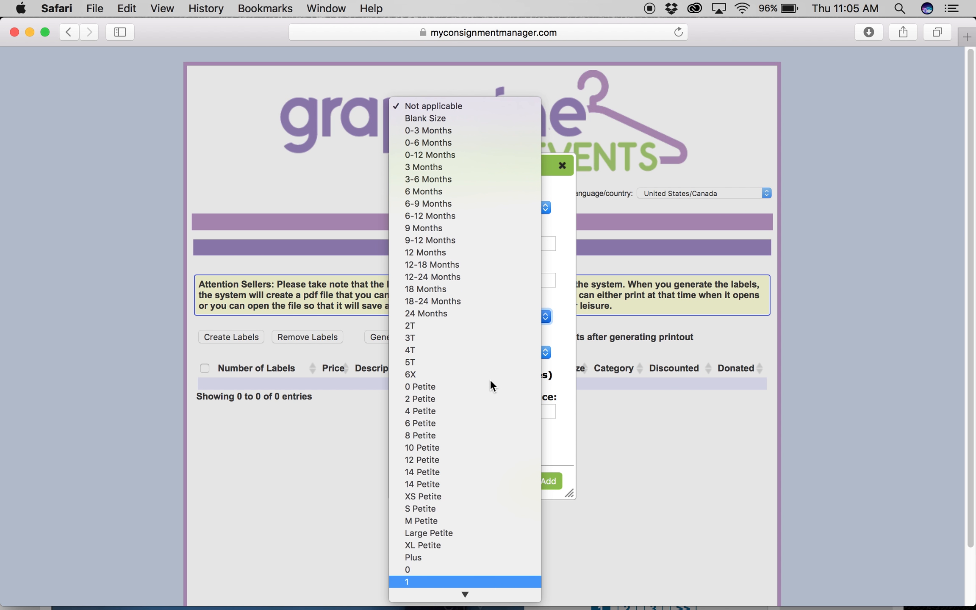
key(Up)
key(Up)
key(Up)
key(Up)
key(Up)
key(Up)
key(Up)
key(Up)
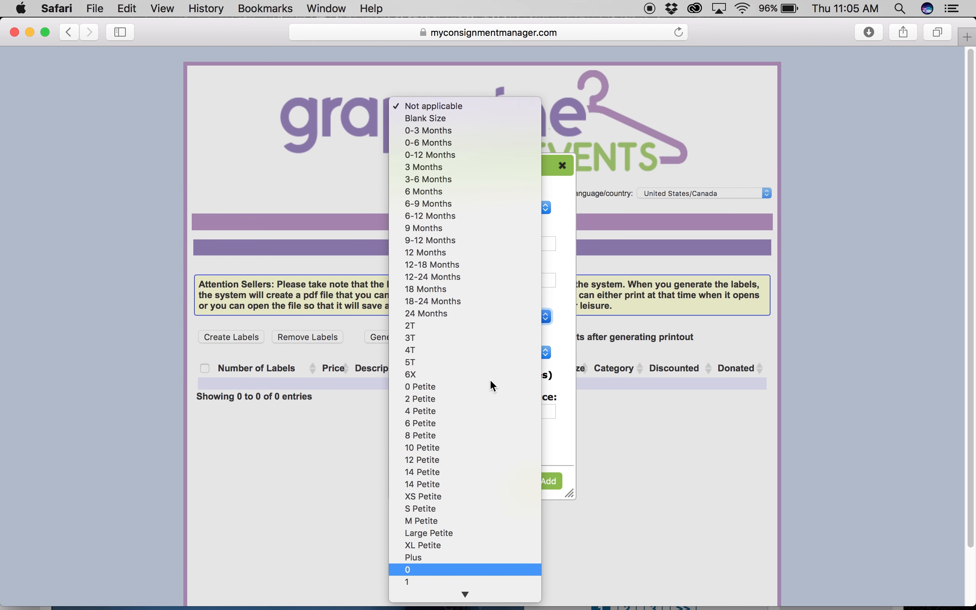
key(Up)
key(Up)
key(Up)
key(Up)
key(Up)
key(Up)
key(Up)
key(Up)
key(Up)
key(Up)
key(Up)
key(Up)
key(Up)
key(Up)
key(Up)
key(Up)
key(Up)
key(Up)
key(Up)
key(Up)
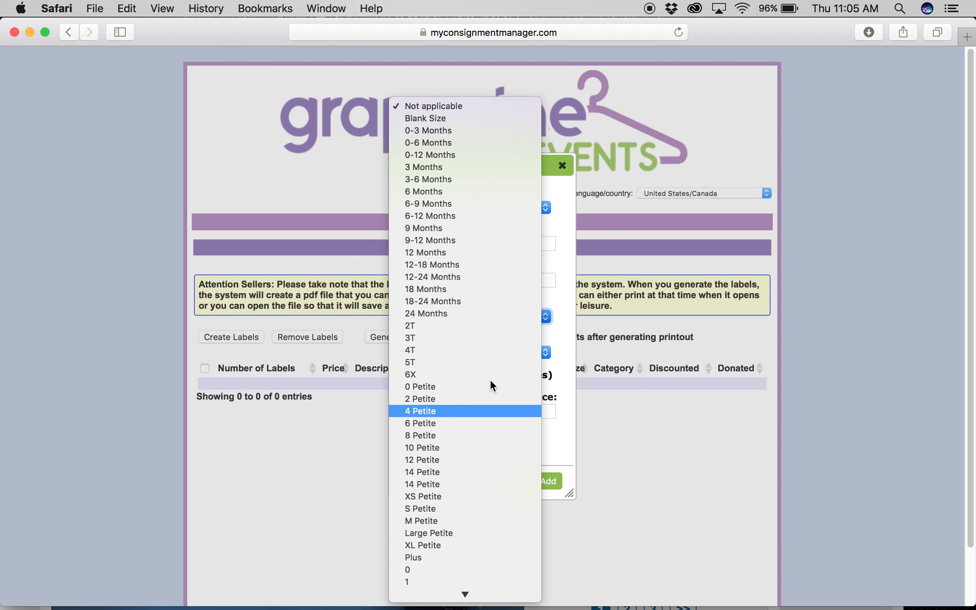
key(Up)
key(Up)
key(Up)
key(Up)
key(Up)
key(Up)
key(Up)
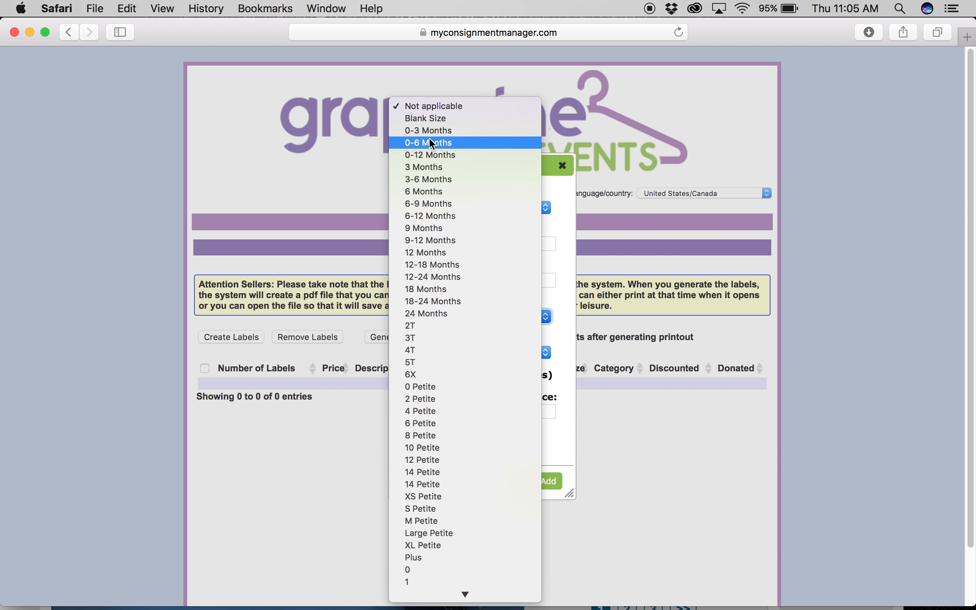
Set category Accessories and quantity 1, add the Coach purse label, and close the form
click(447, 112)
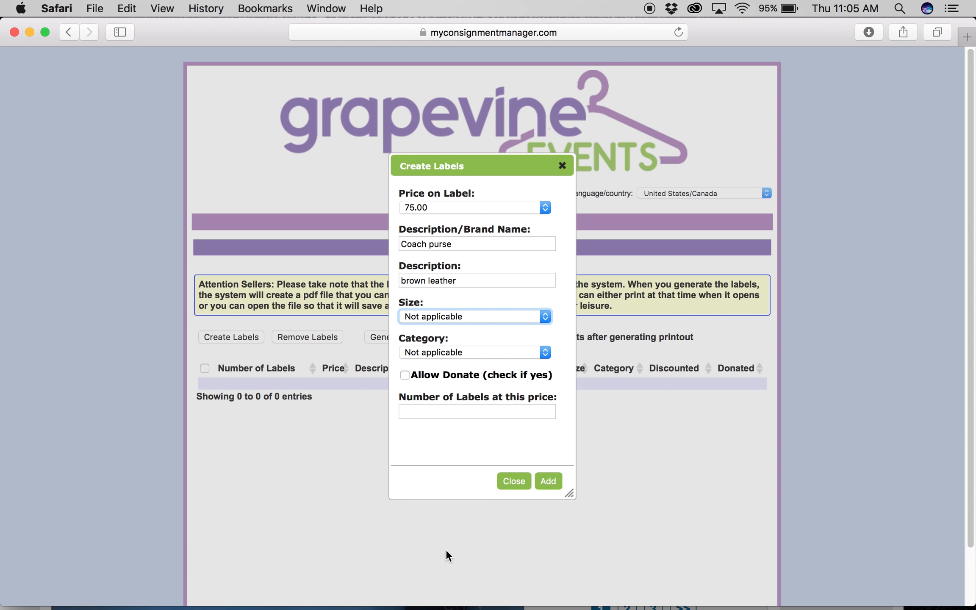
click(543, 353)
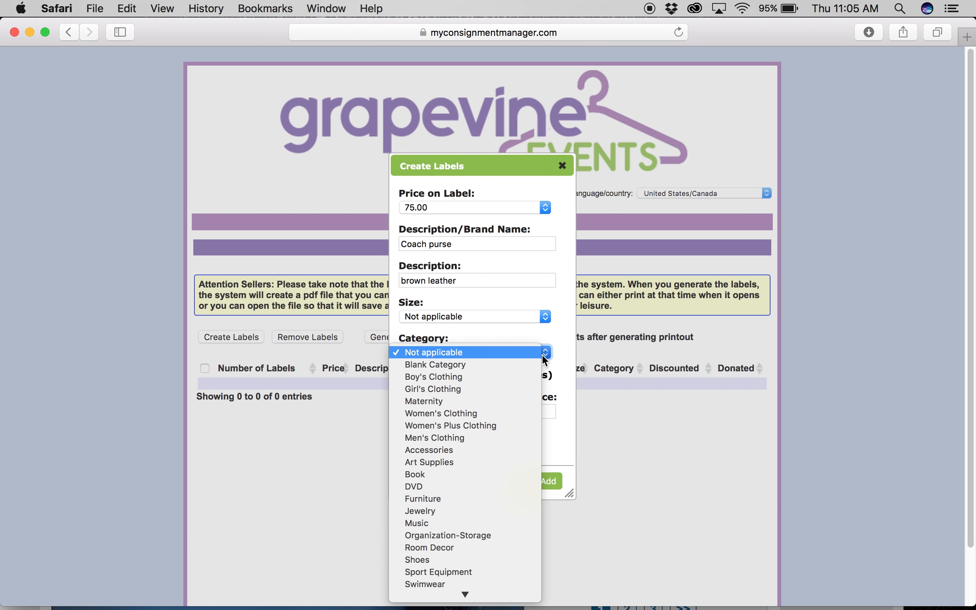
click(433, 451)
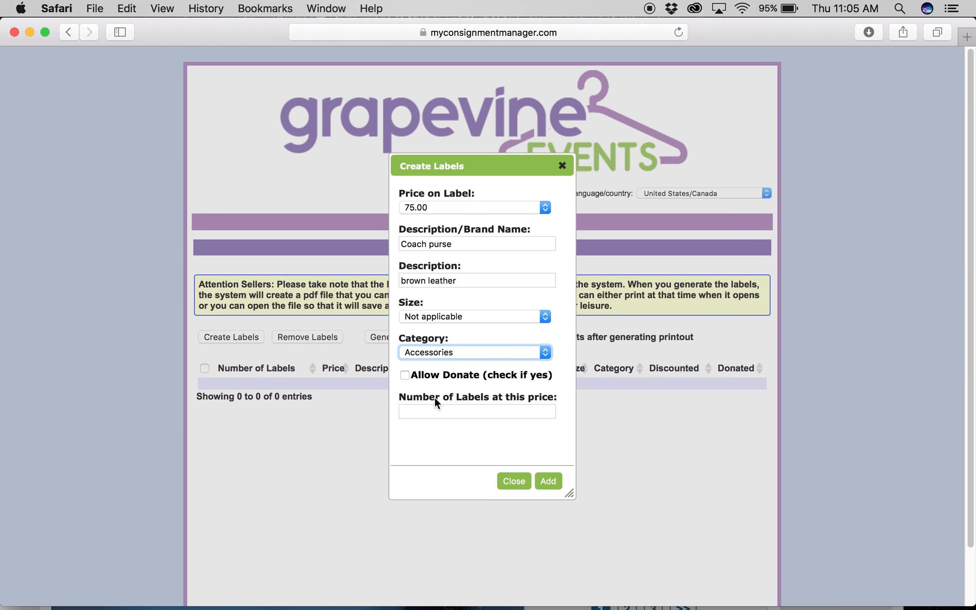
click(468, 408)
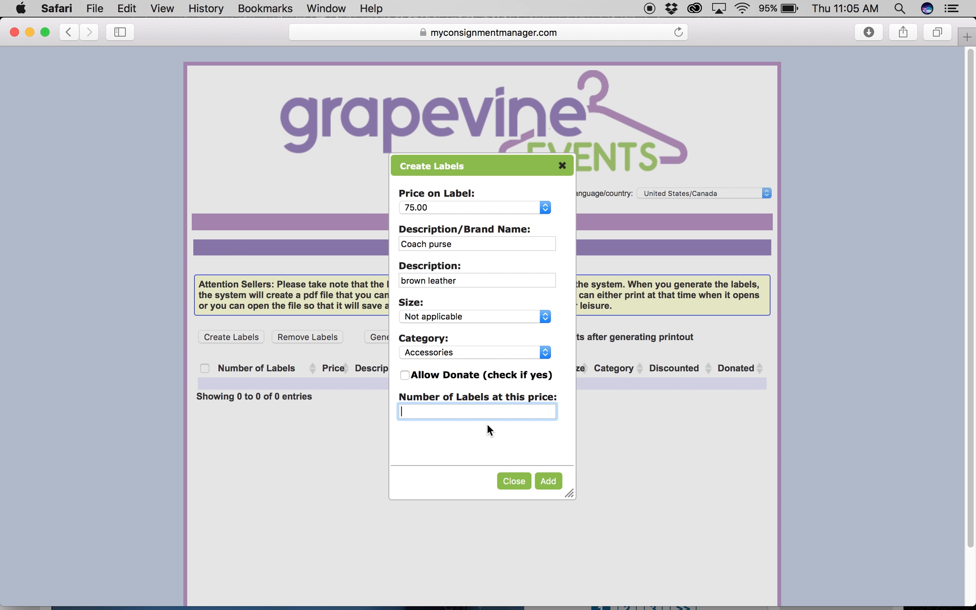
text(1)
click(548, 481)
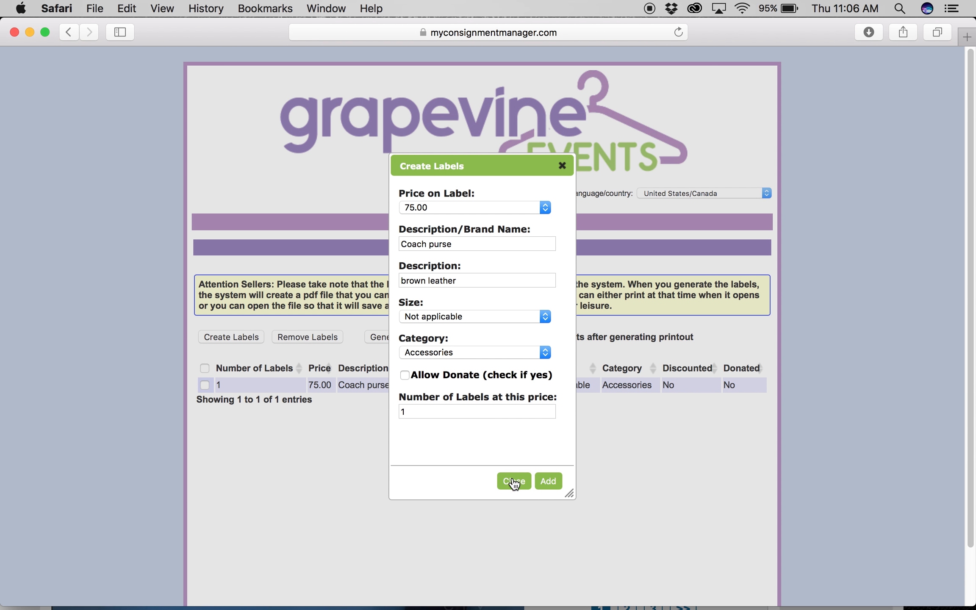
click(514, 482)
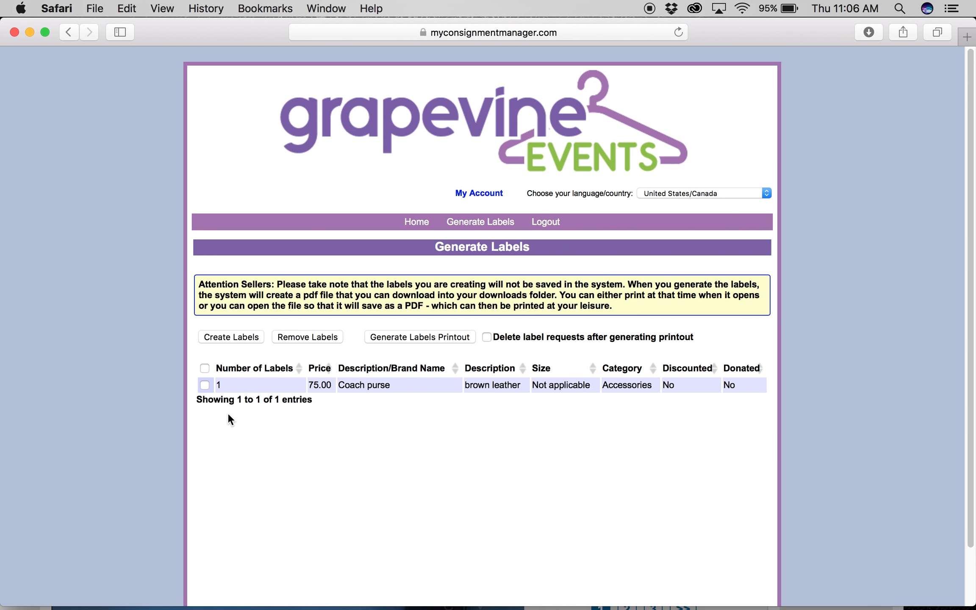
Tick the checkbox on the Coach purse row to select it for printing
click(204, 385)
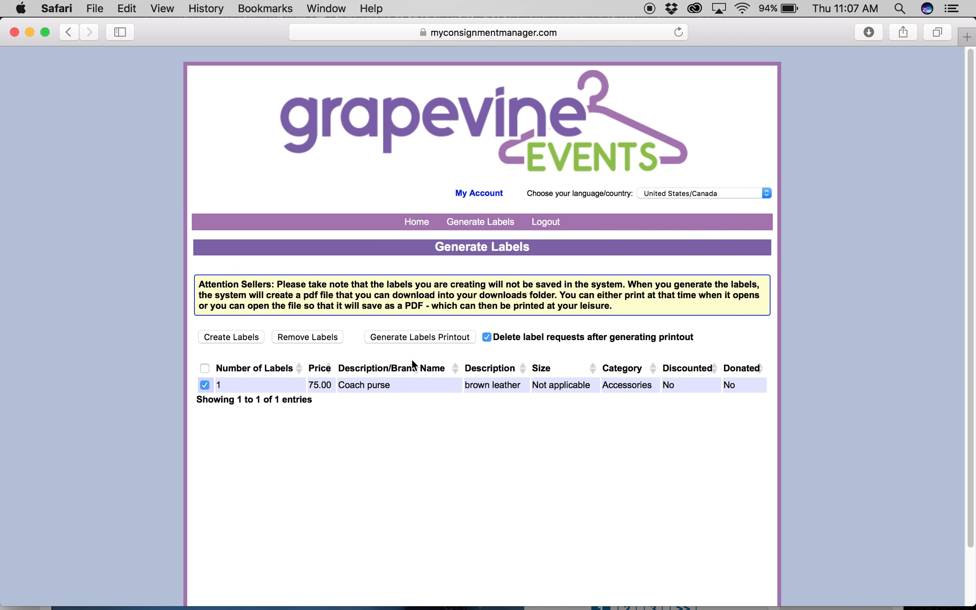
Generate the barcode label printout PDF for the selected Coach purse label
click(426, 338)
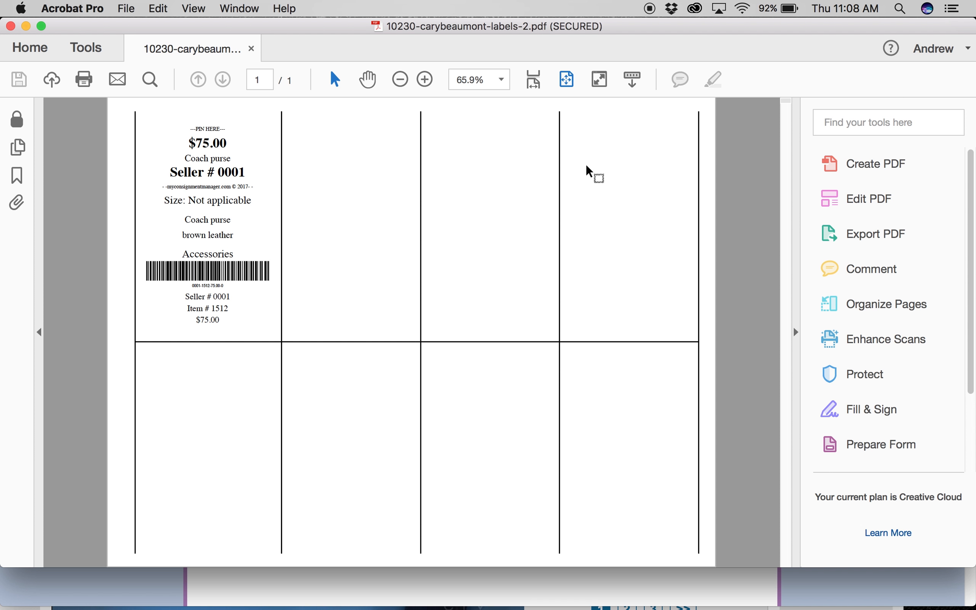
Close the reviewed $75.00 Coach purse label PDF in Acrobat
click(252, 49)
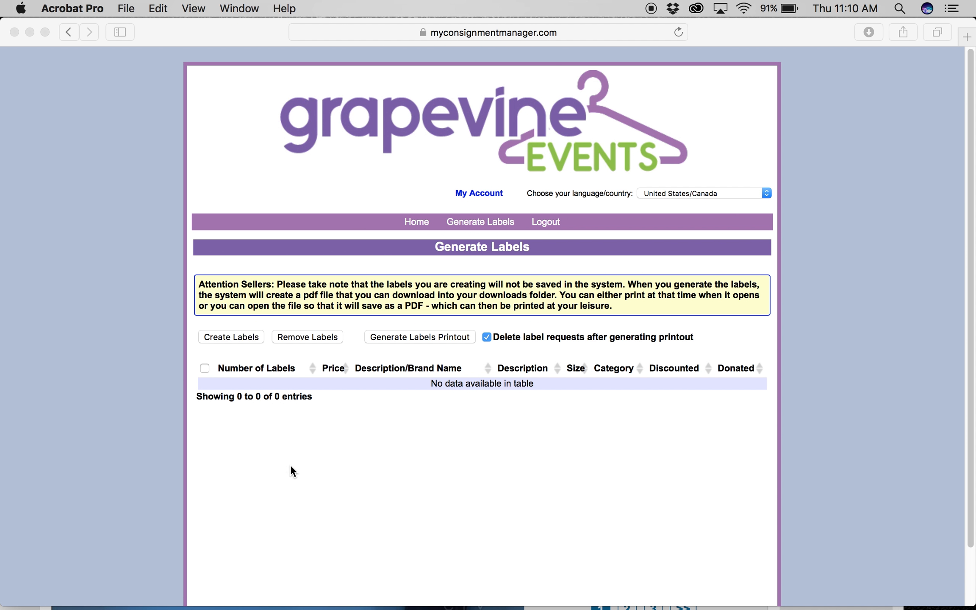
Bring the Safari window with the now-empty Generate Labels page back to the front
click(417, 339)
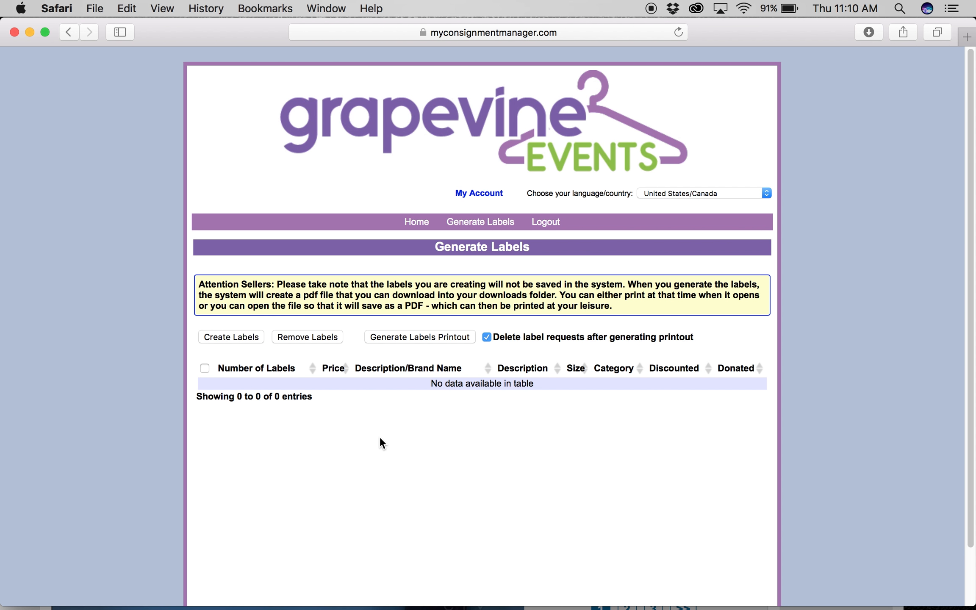
Start a new label and set its price to 5.00
click(229, 338)
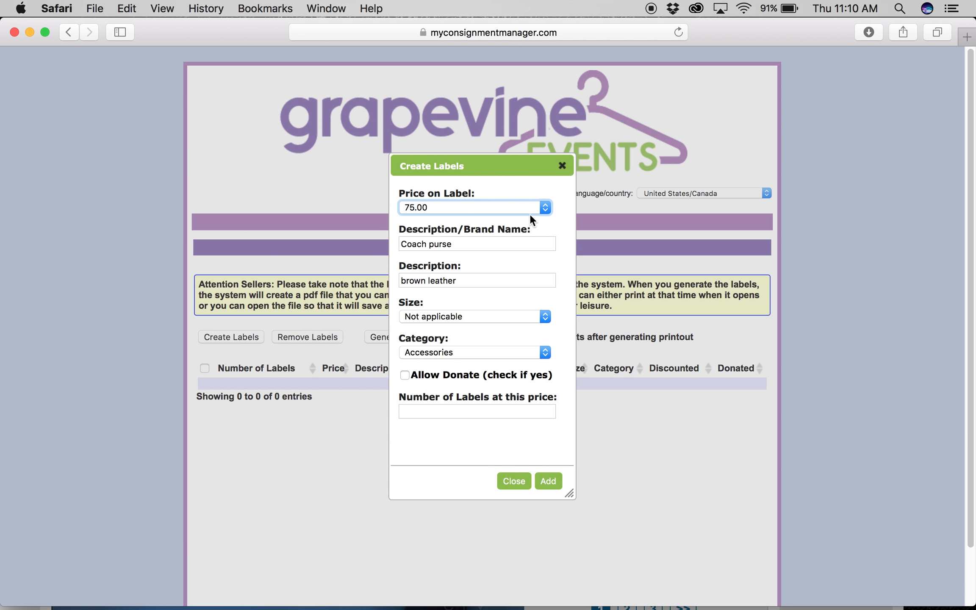
click(544, 207)
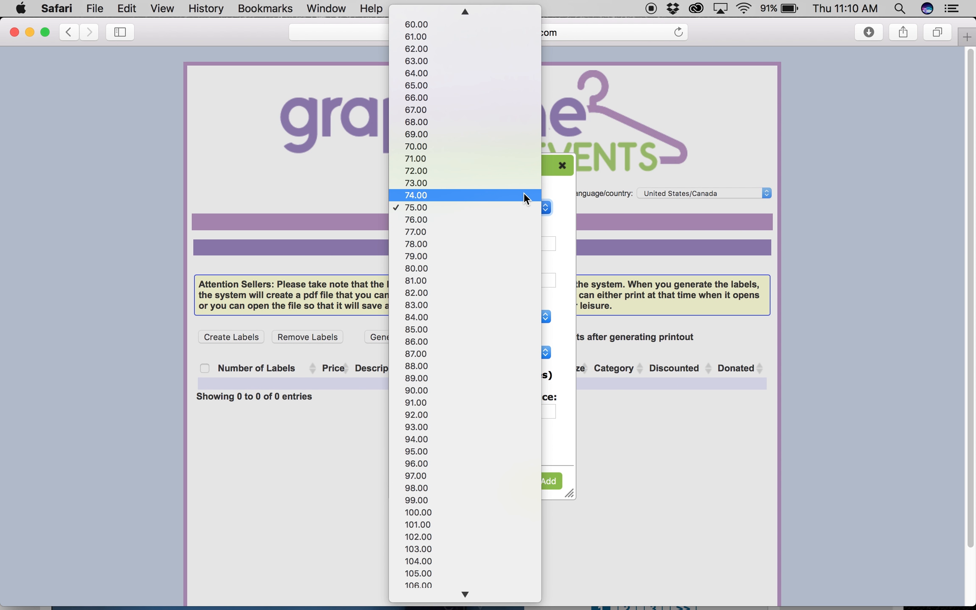
scroll(524, 192, down, 20)
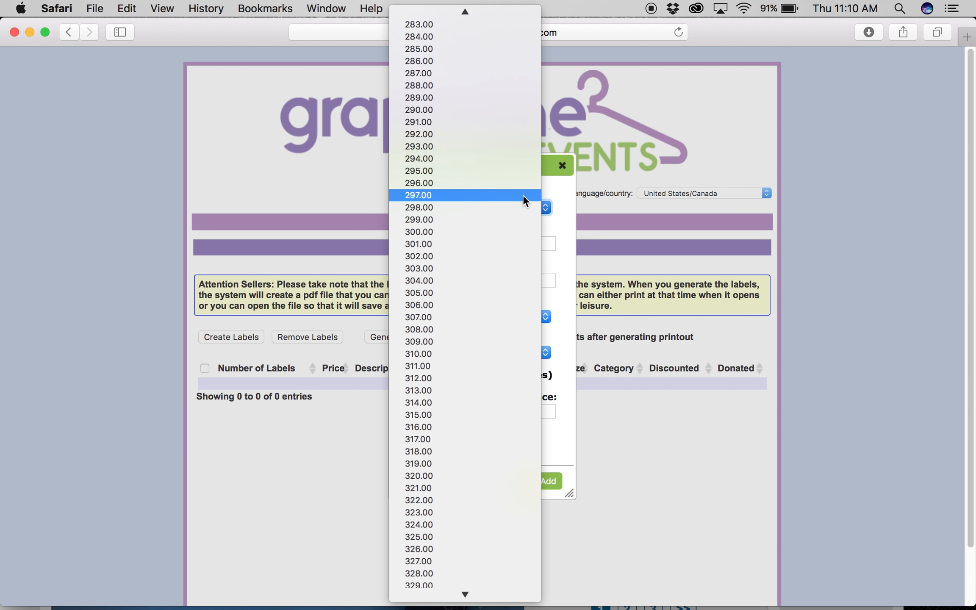
scroll(523, 195, up, 20)
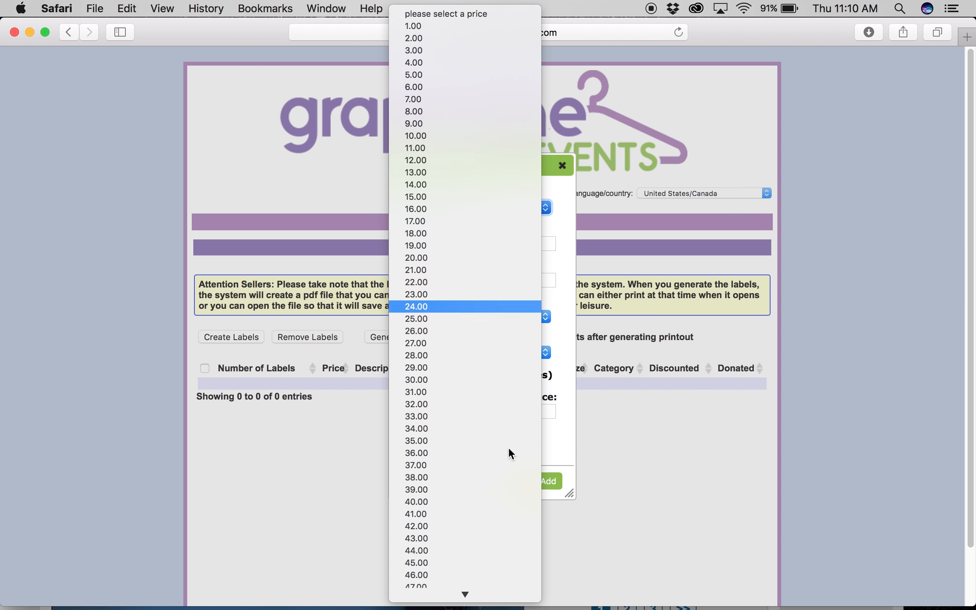
scroll(482, 478, down, 5)
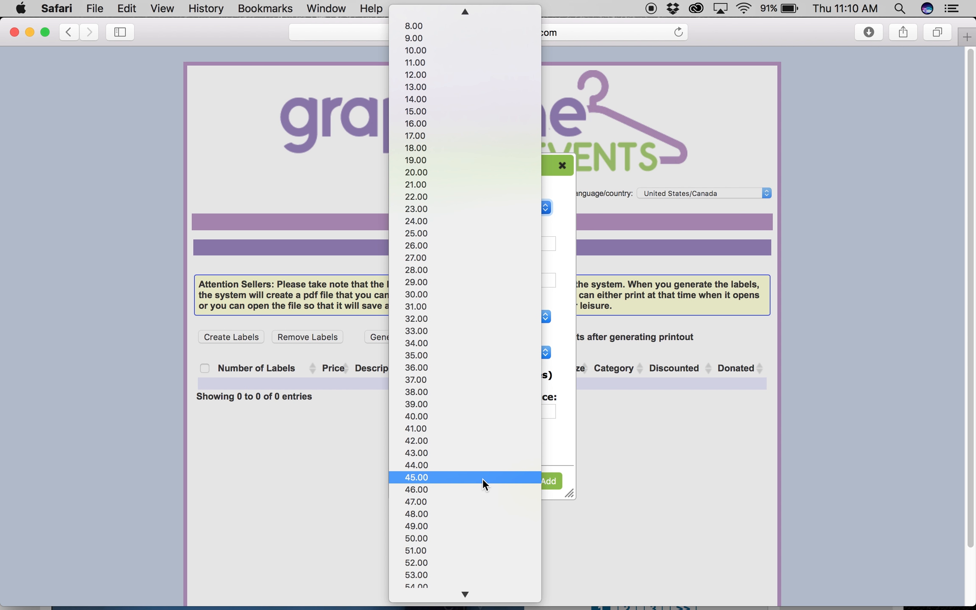
scroll(465, 63, down, 2)
mouse_move(464, 9)
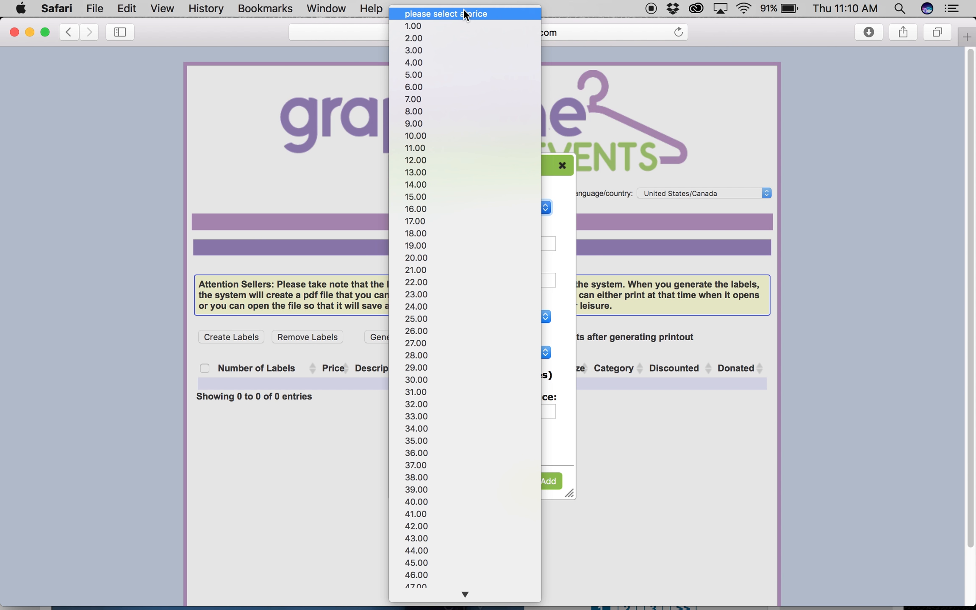
click(429, 77)
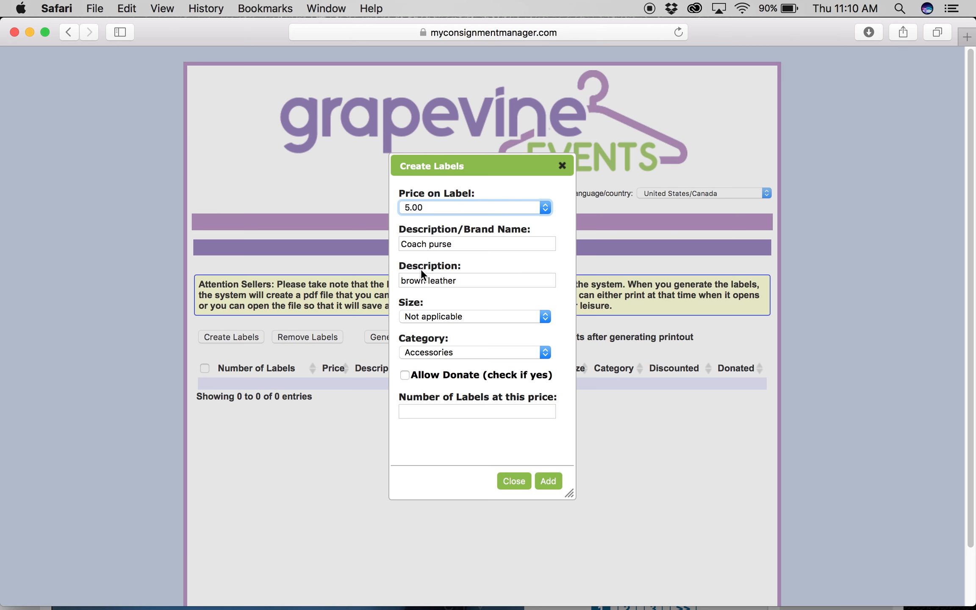
Clear the leftover 'Coach purse' brand name and 'brown leather' description
click(457, 244)
drag(464, 245, 406, 251)
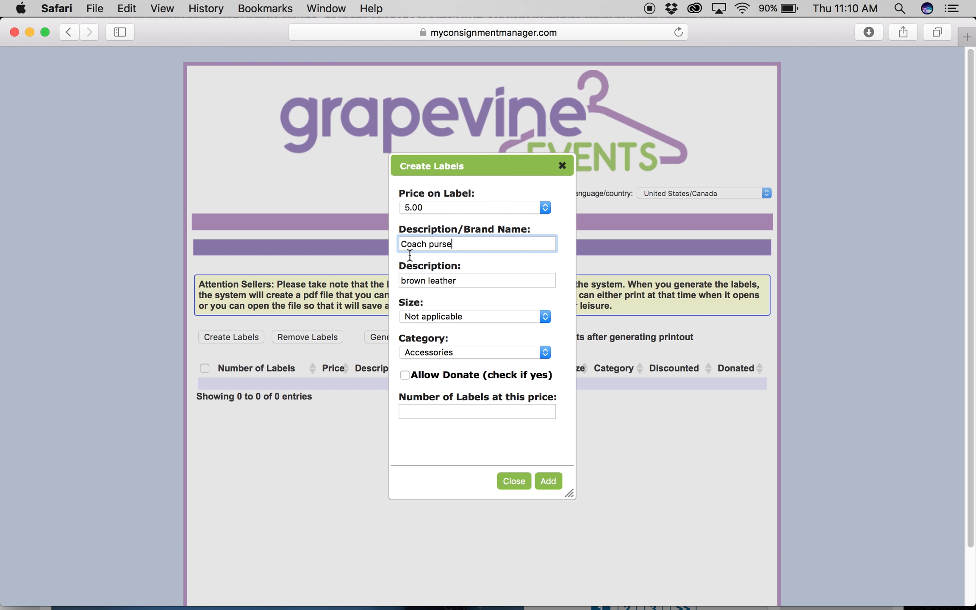
key(BackSpace)
key(BackSpace)
key(BackSpace)
key(BackSpace)
key(BackSpace)
key(BackSpace)
key(BackSpace)
key(BackSpace)
key(BackSpace)
key(BackSpace)
key(BackSpace)
click(486, 286)
key(BackSpace)
key(BackSpace)
key(BackSpace)
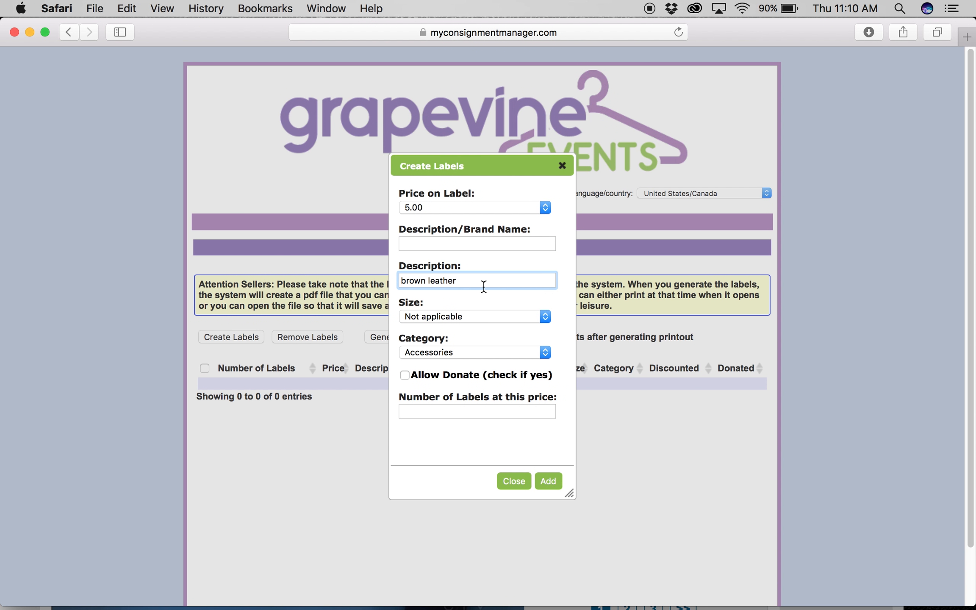
key(BackSpace)
key(BackSpace)
key(BackSpace)
key(BackSpace)
key(BackSpace)
key(BackSpace)
key(BackSpace)
key(BackSpace)
key(BackSpace)
key(BackSpace)
scroll(416, 296, down, 1)
click(423, 290)
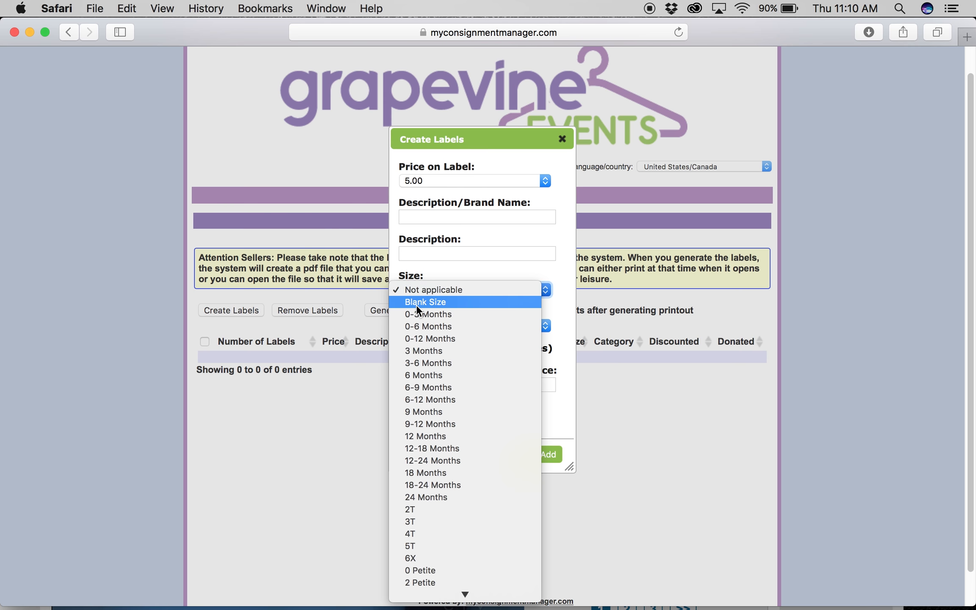
Choose Blank Size for the size and Blank Category for the category on the 5.00 label
click(416, 303)
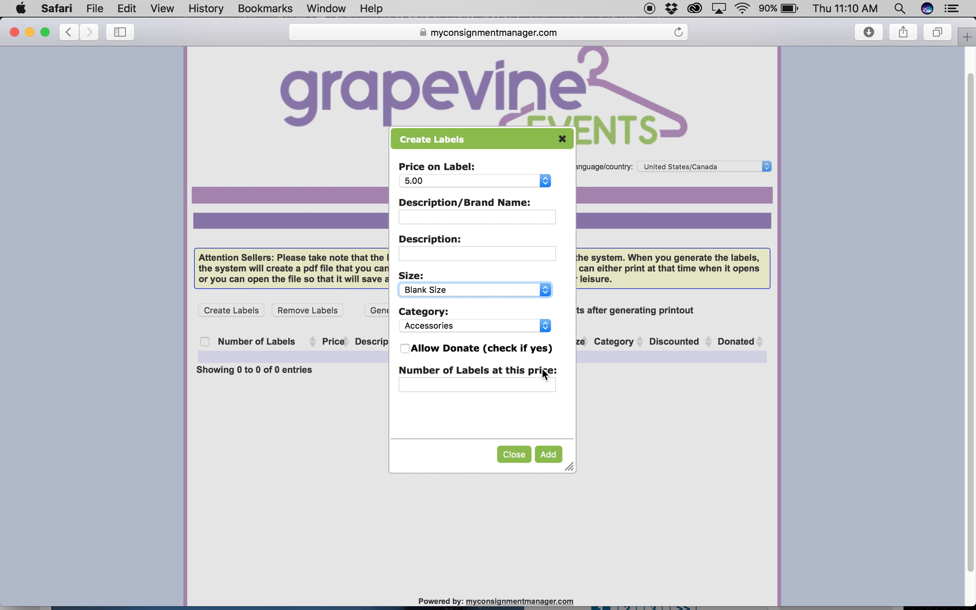
click(546, 327)
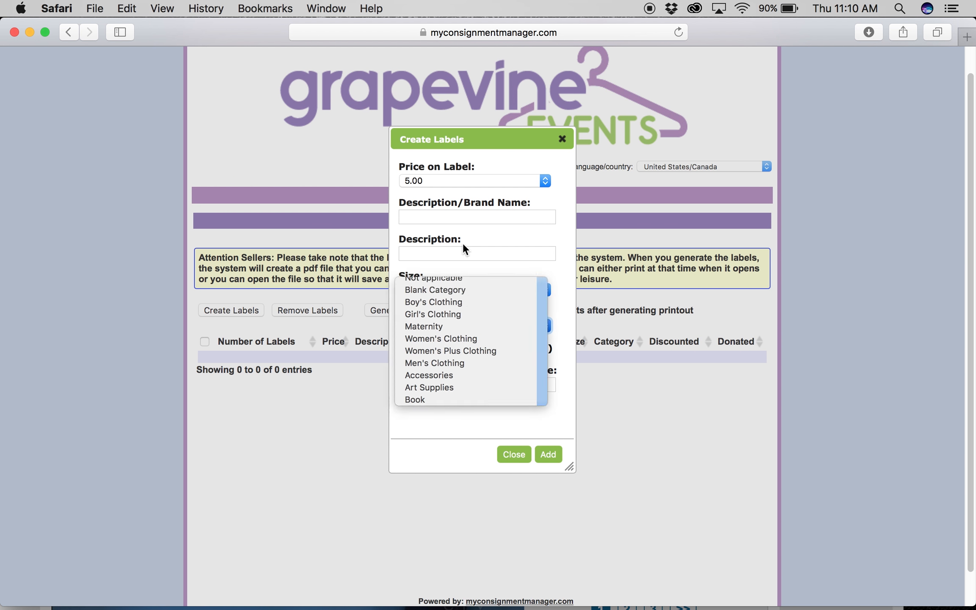
click(463, 244)
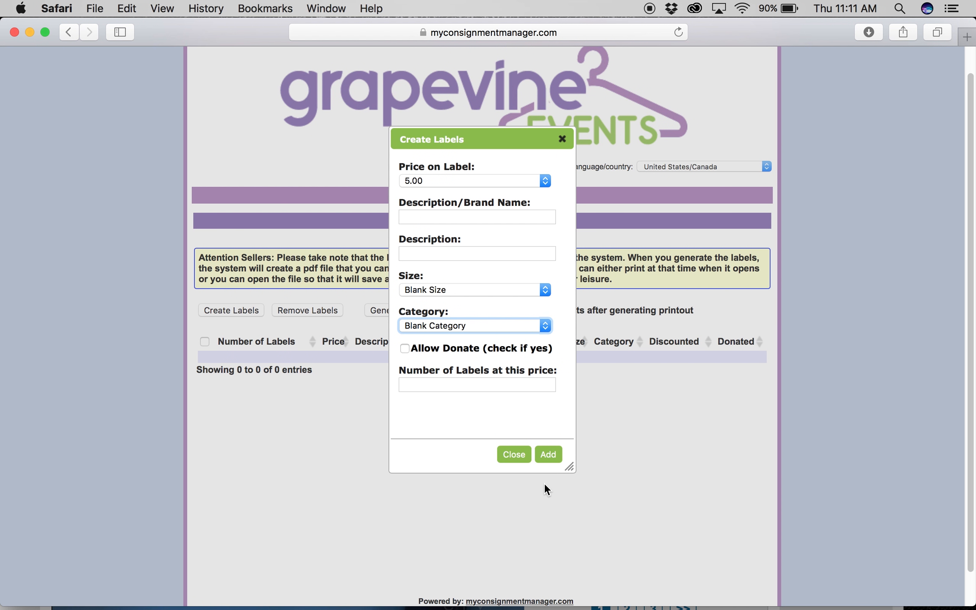
scroll(543, 482, down, 2)
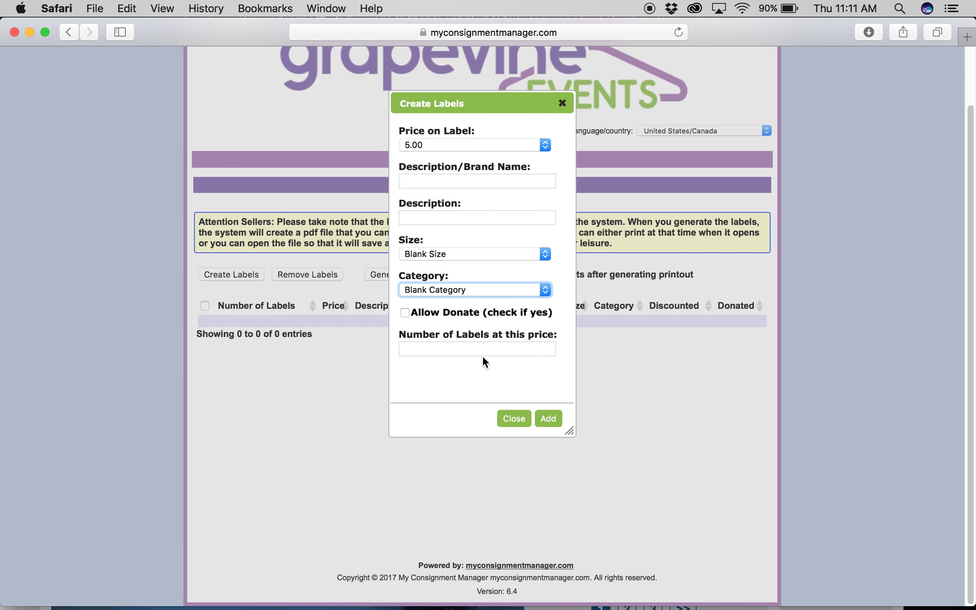
Add a row of 16 blank labels priced at $5.00 to the label table
click(417, 348)
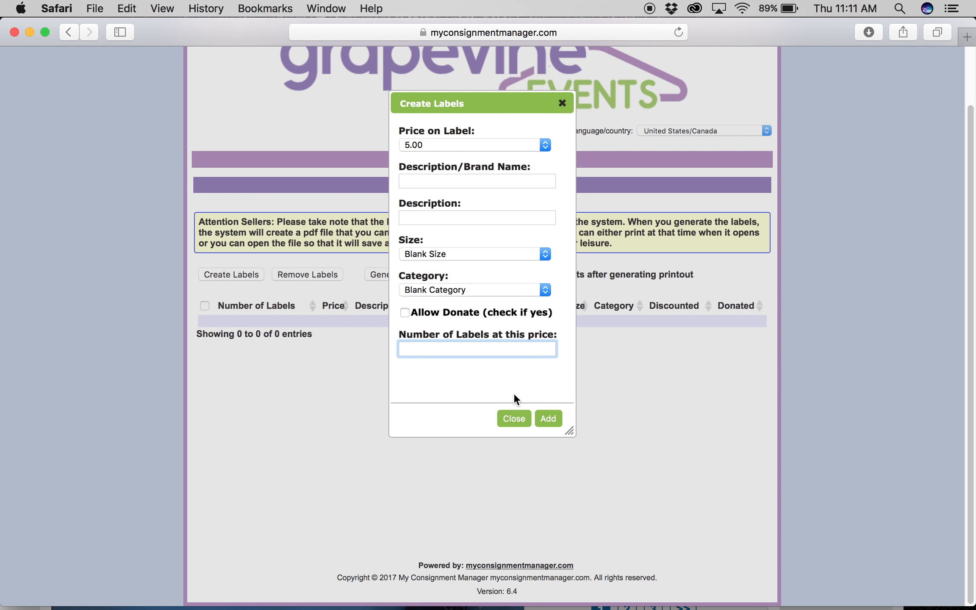
text(16)
click(548, 419)
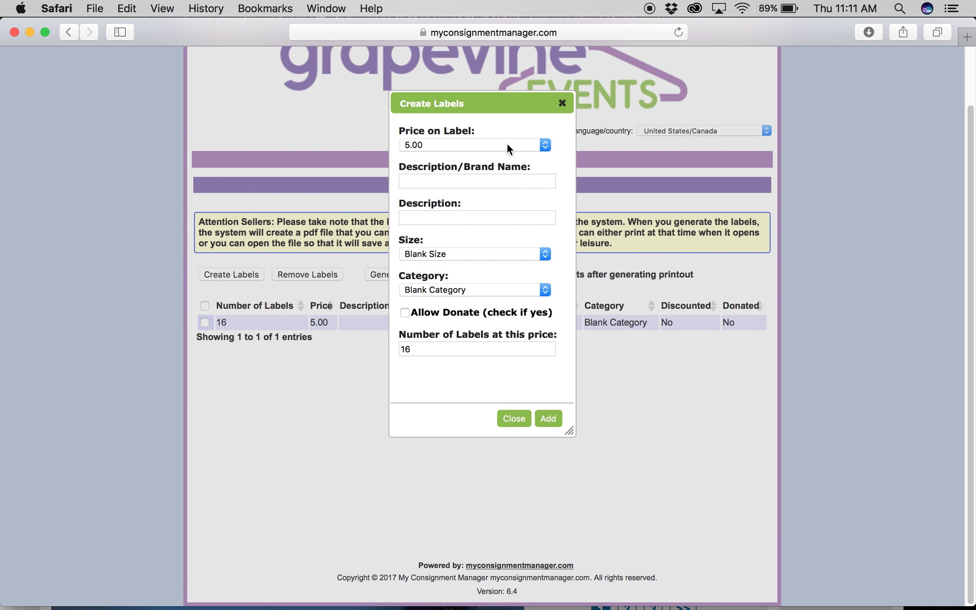
Add a row of 16 labels priced at 8.00
click(545, 145)
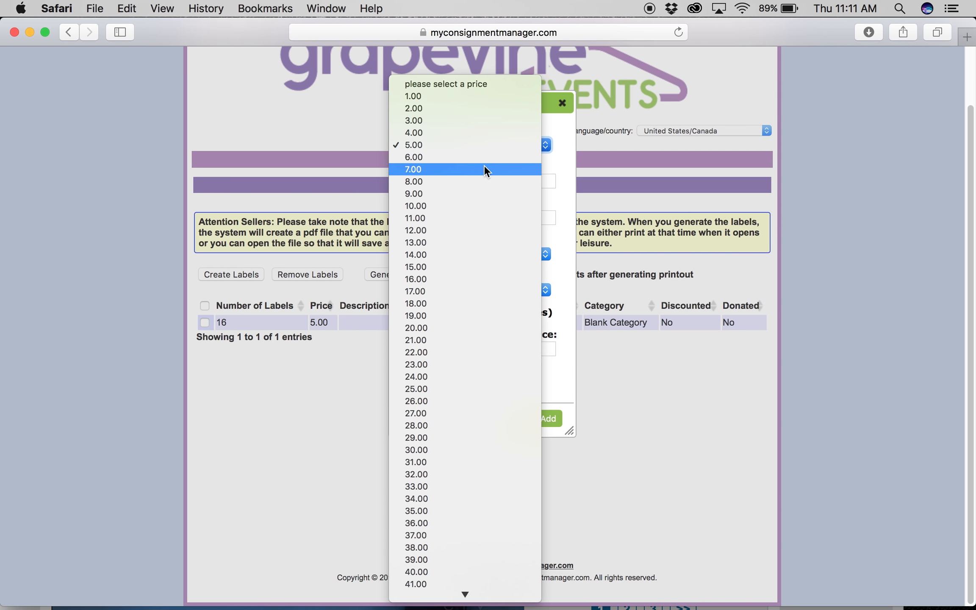
click(456, 182)
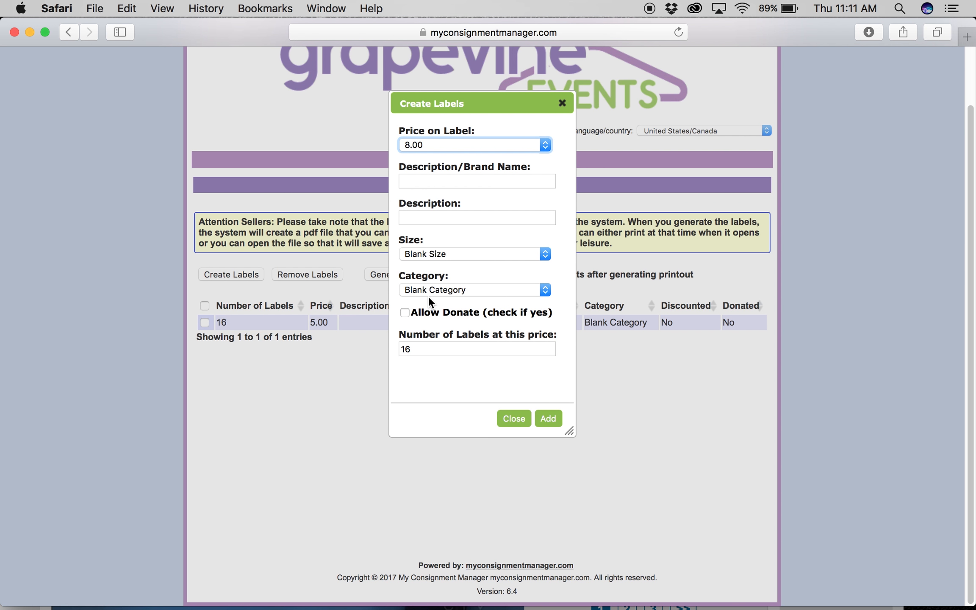
click(419, 353)
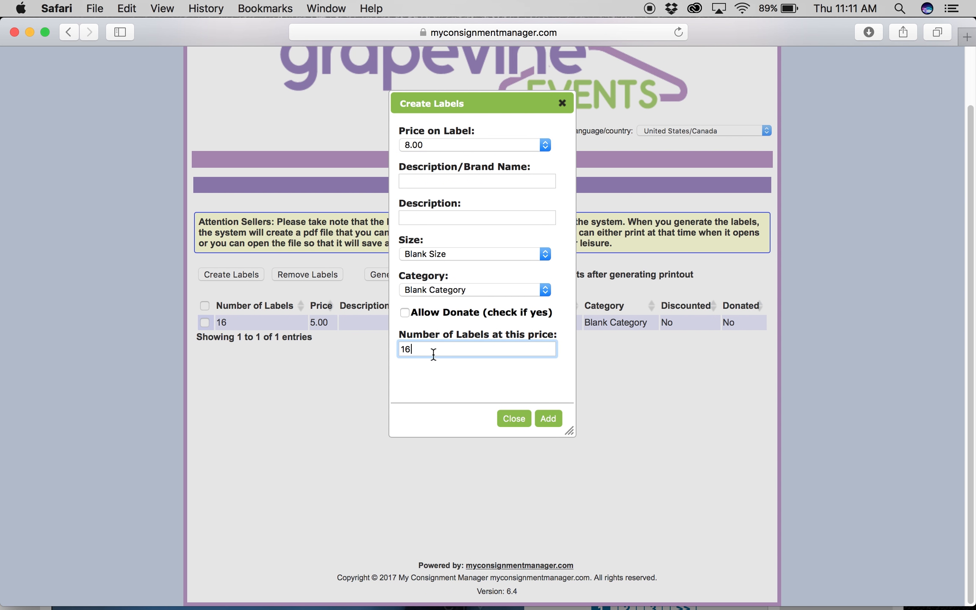
click(549, 418)
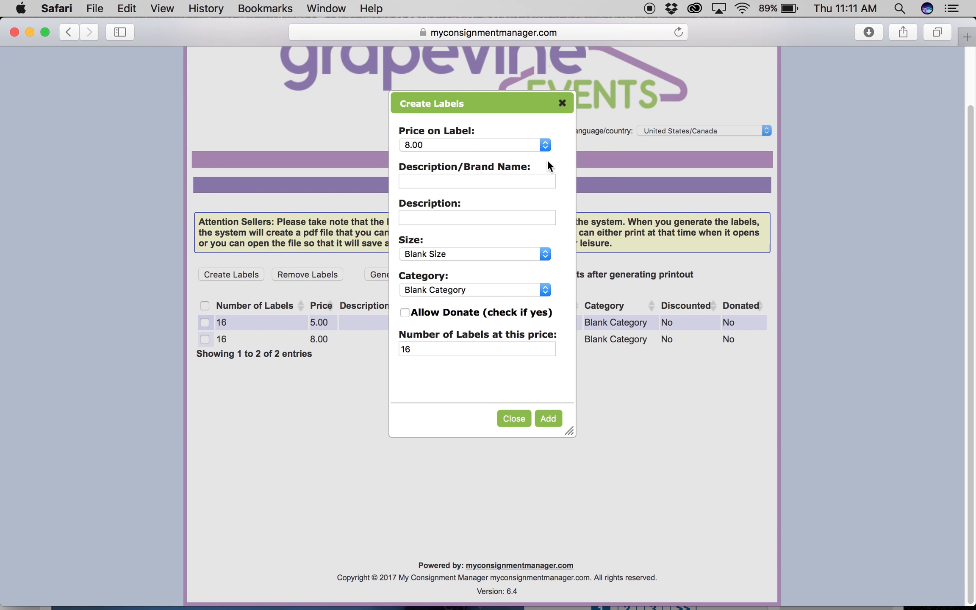
Switch the price to 10.00, change the label count to 8, and add the row
click(544, 145)
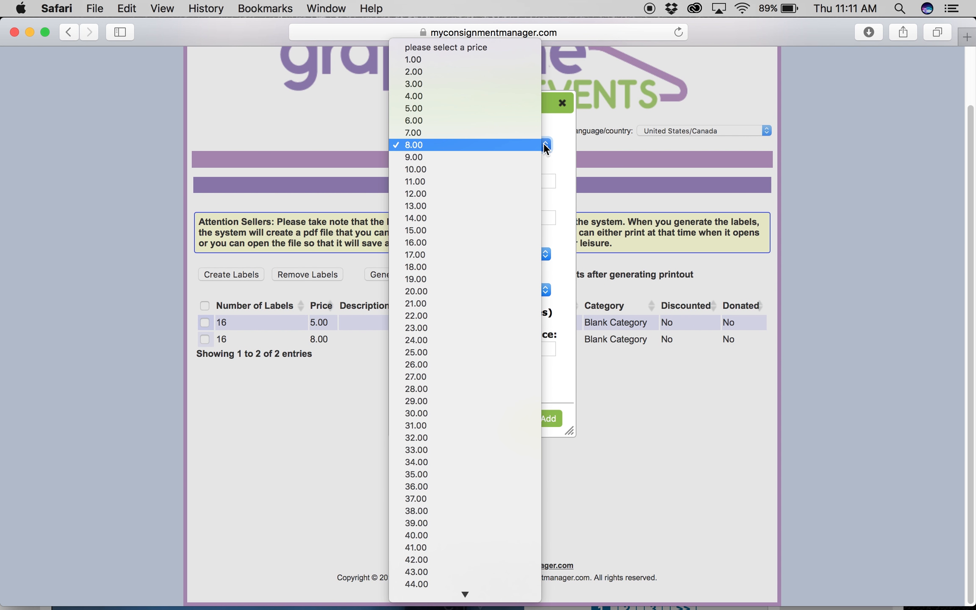
click(456, 182)
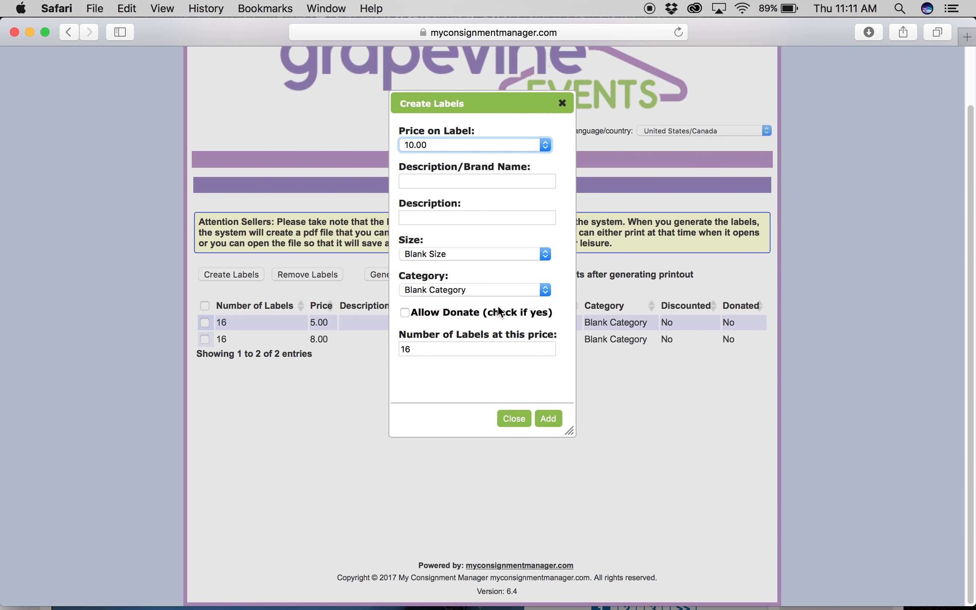
click(420, 351)
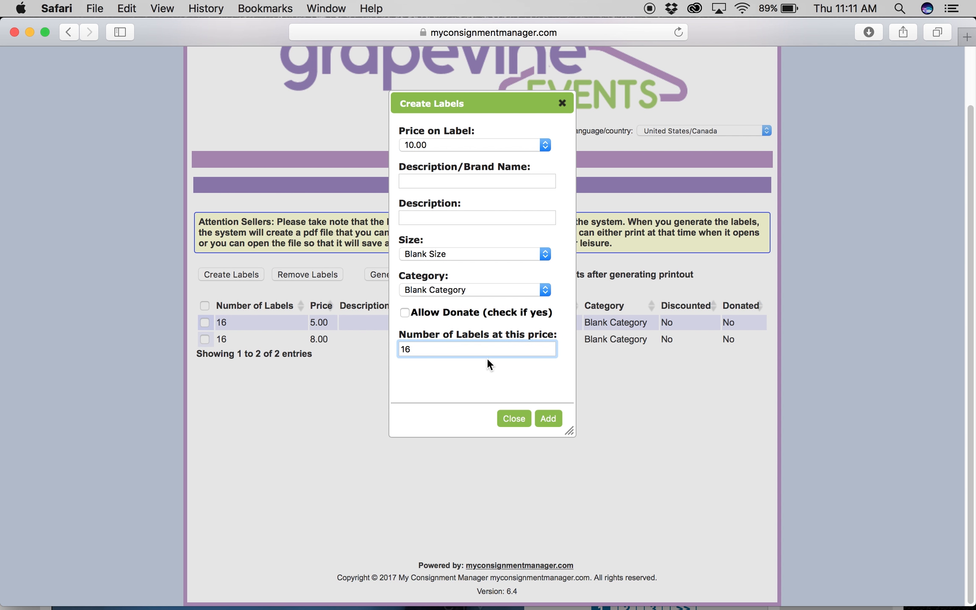
key(BackSpace)
text(2)
key(BackSpace)
text(8)
key(BackSpace)
key(BackSpace)
text(8)
click(549, 419)
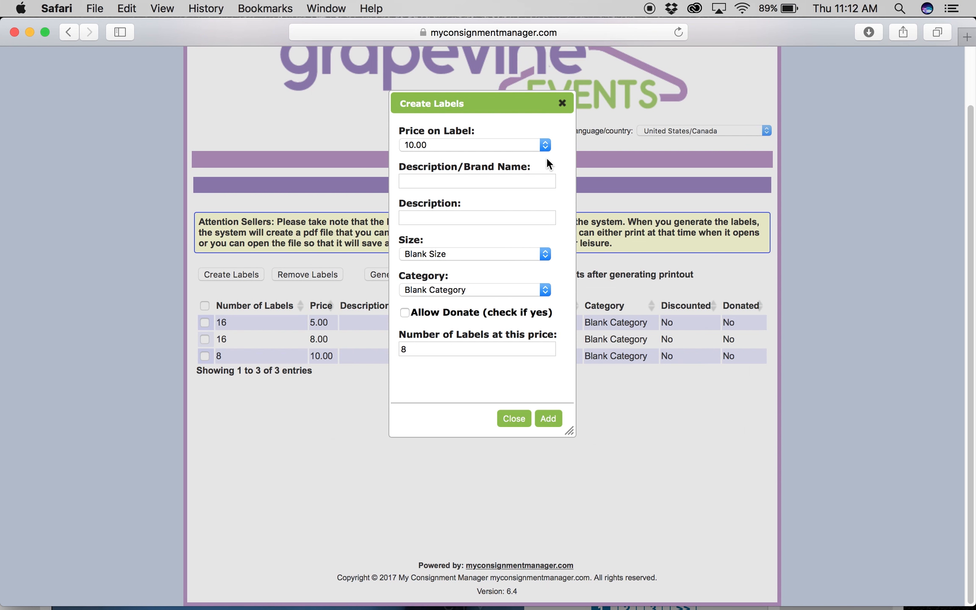
Add a row of 8 labels priced at 15.00
click(545, 145)
click(462, 203)
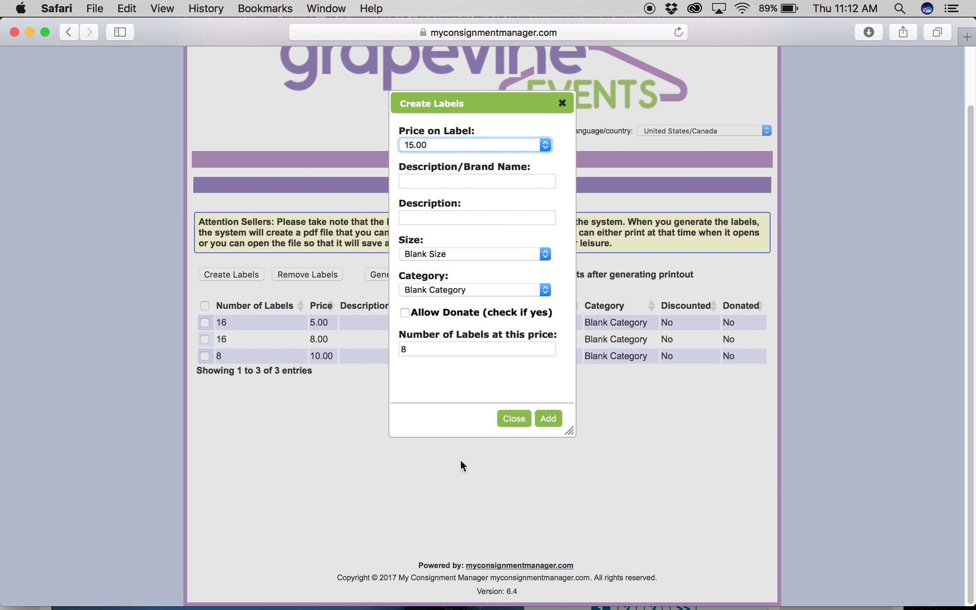
click(550, 418)
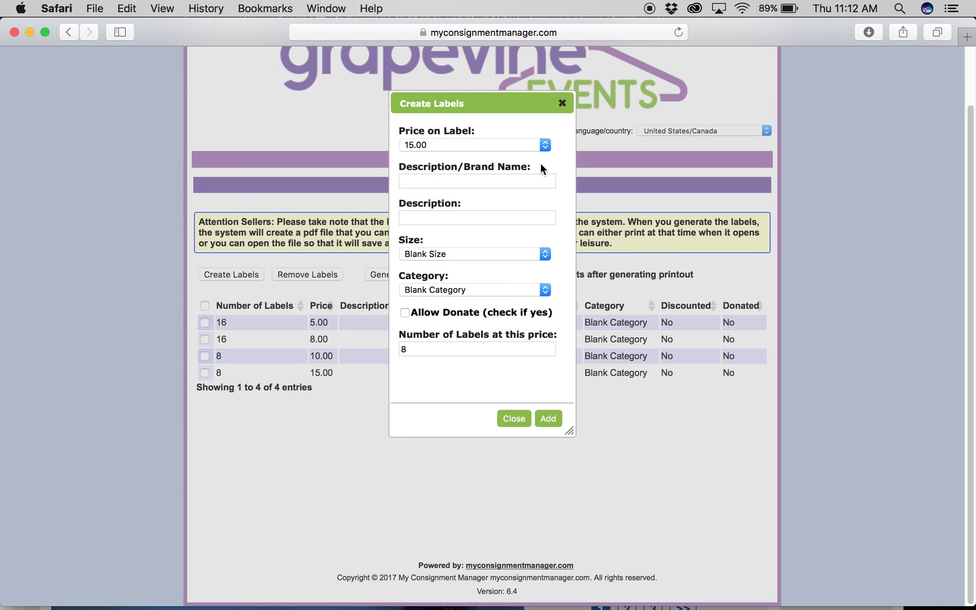
Add a row of 8 labels at 20.00, then close the label creation form
click(548, 146)
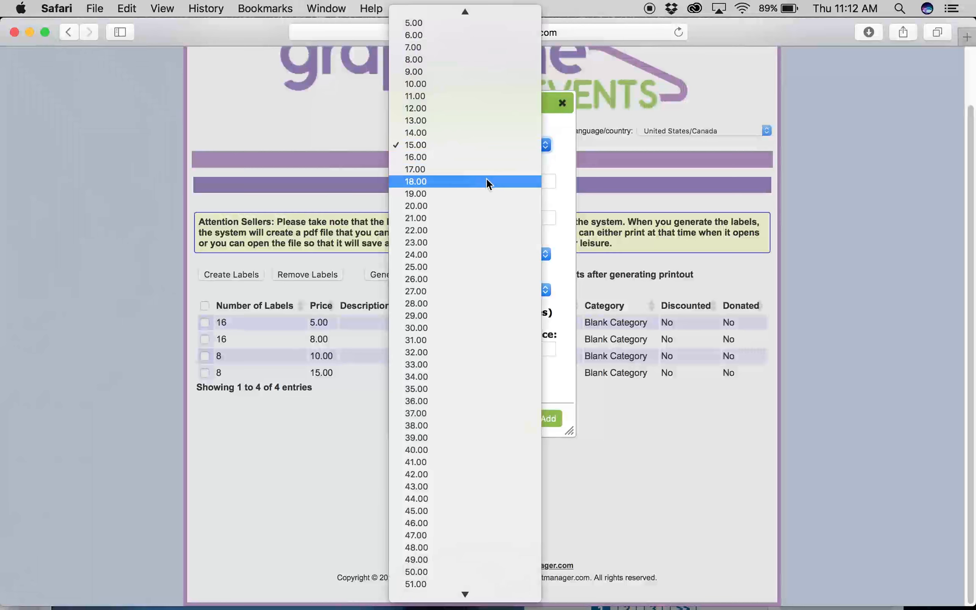
click(460, 205)
click(447, 350)
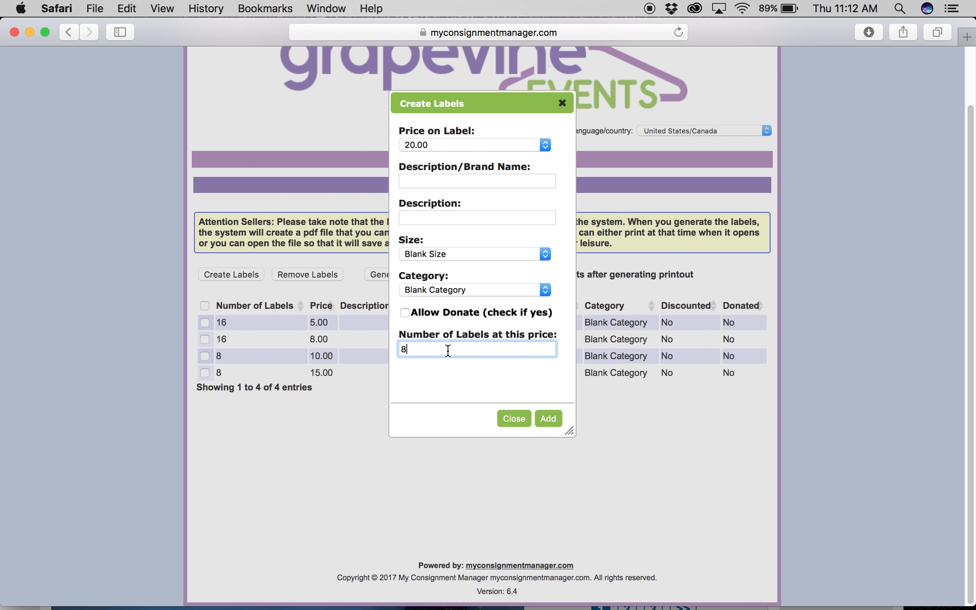
click(548, 419)
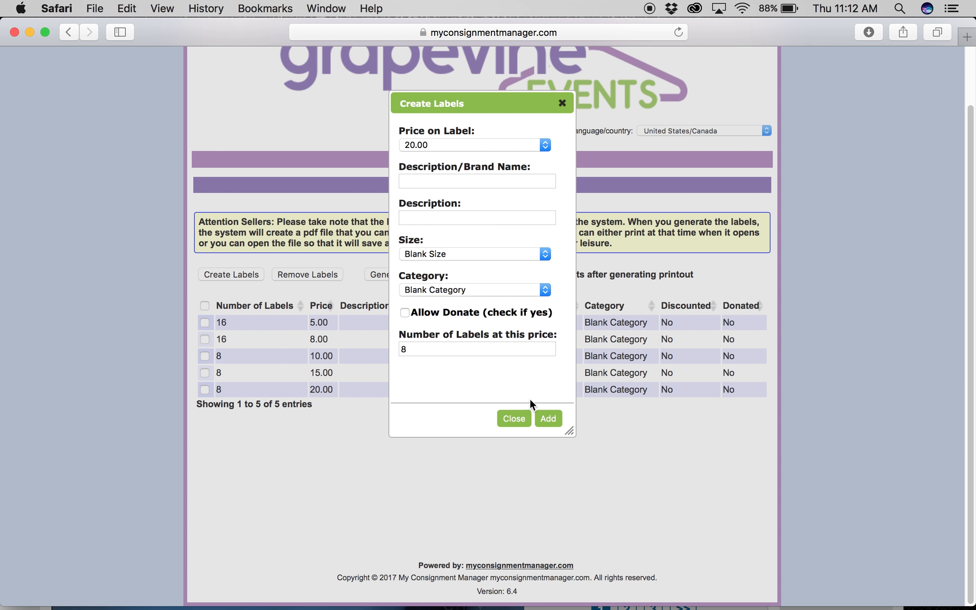
click(514, 421)
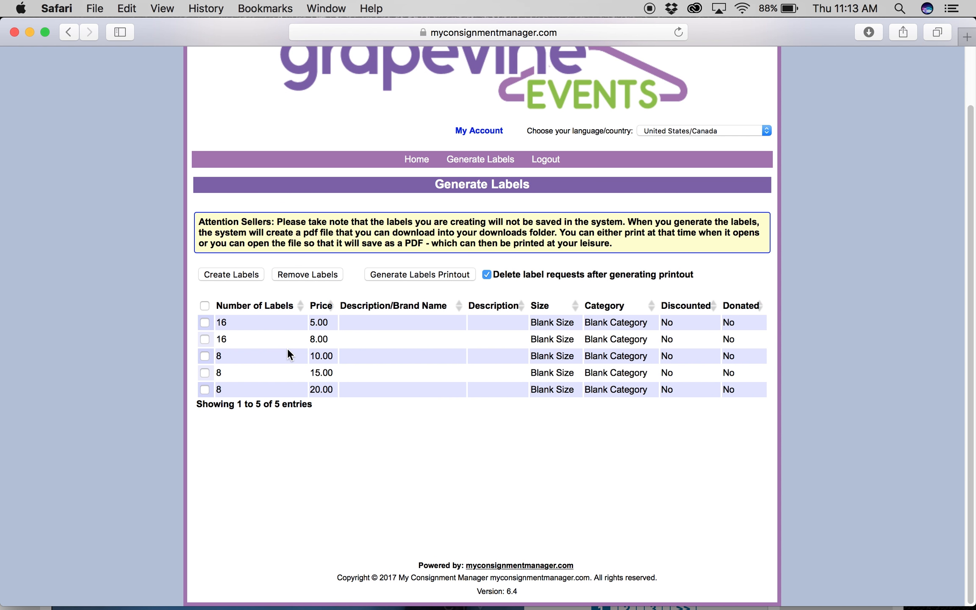
Select all five label rows and generate the printable barcode label PDF
click(206, 306)
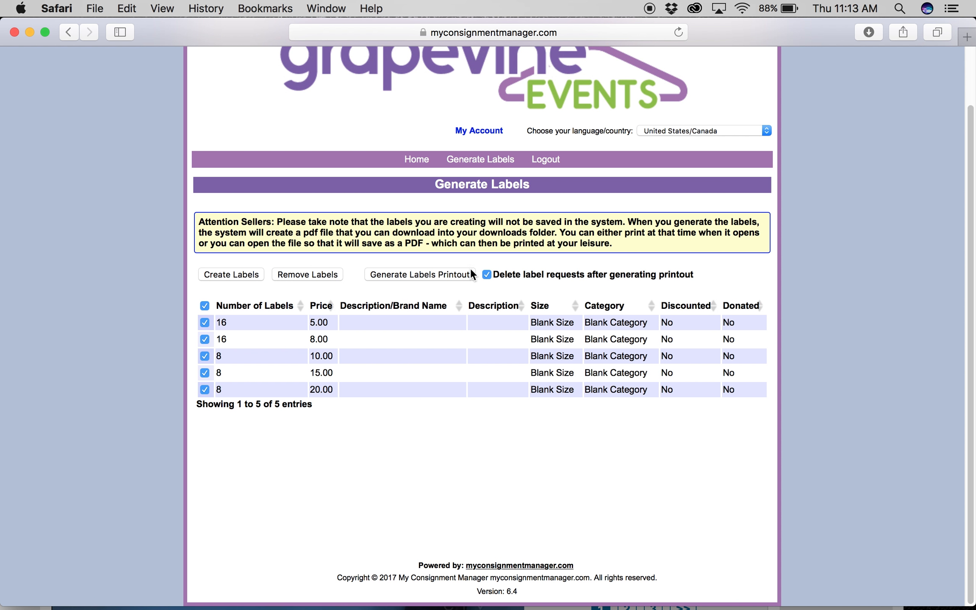
click(394, 275)
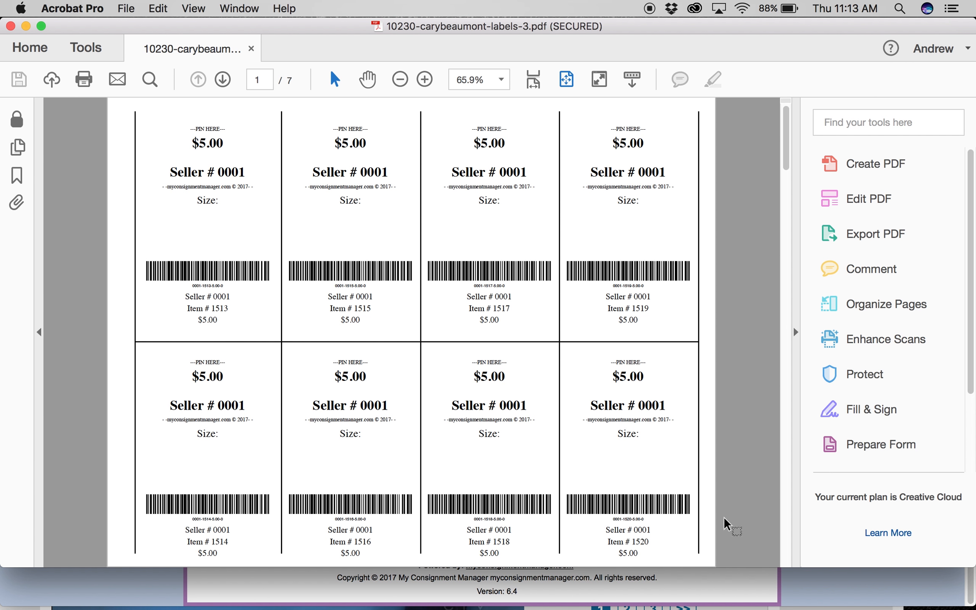
Step through the labels PDF to page 7's $20.00 labels, then scroll back up
click(784, 554)
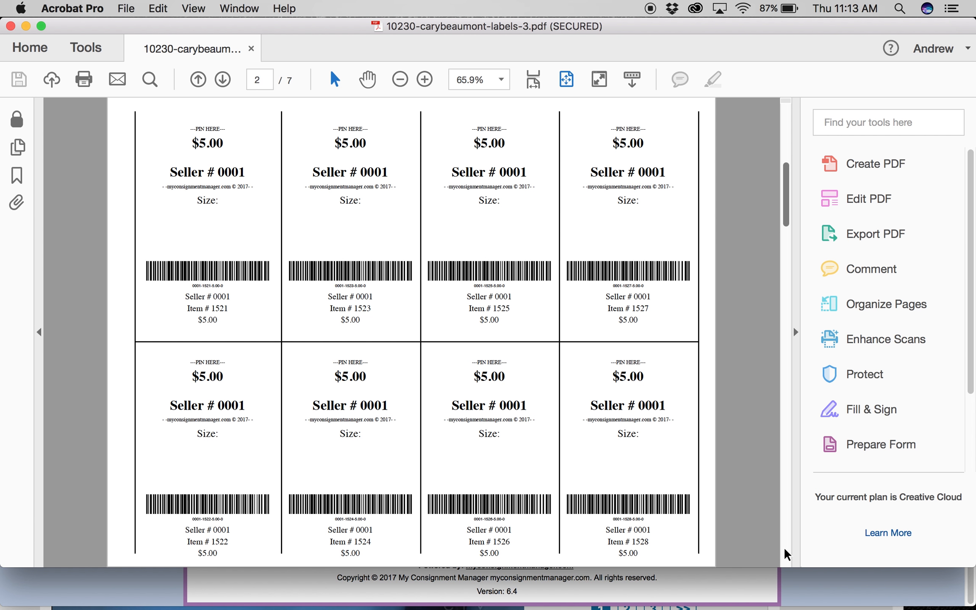
click(784, 551)
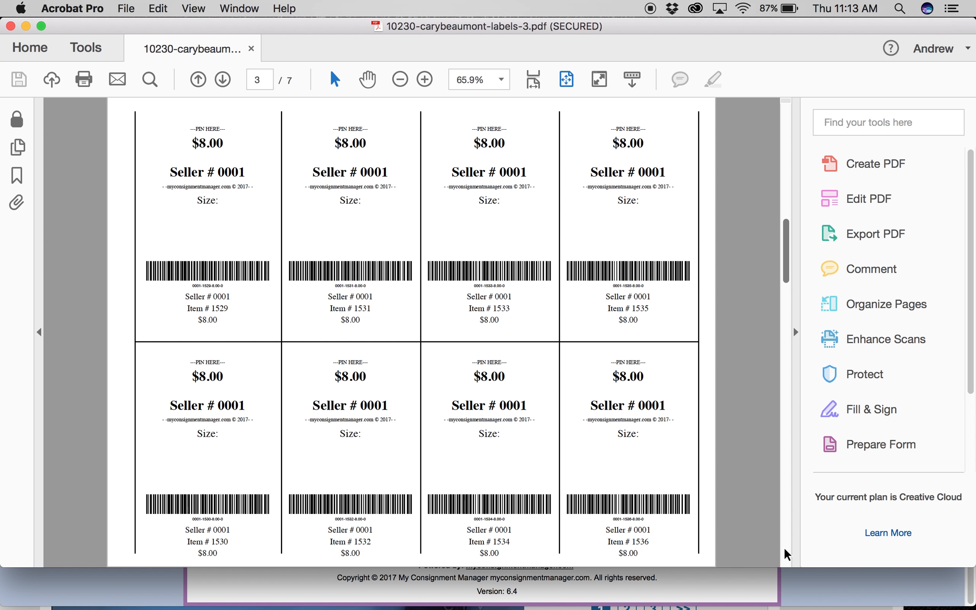
click(785, 552)
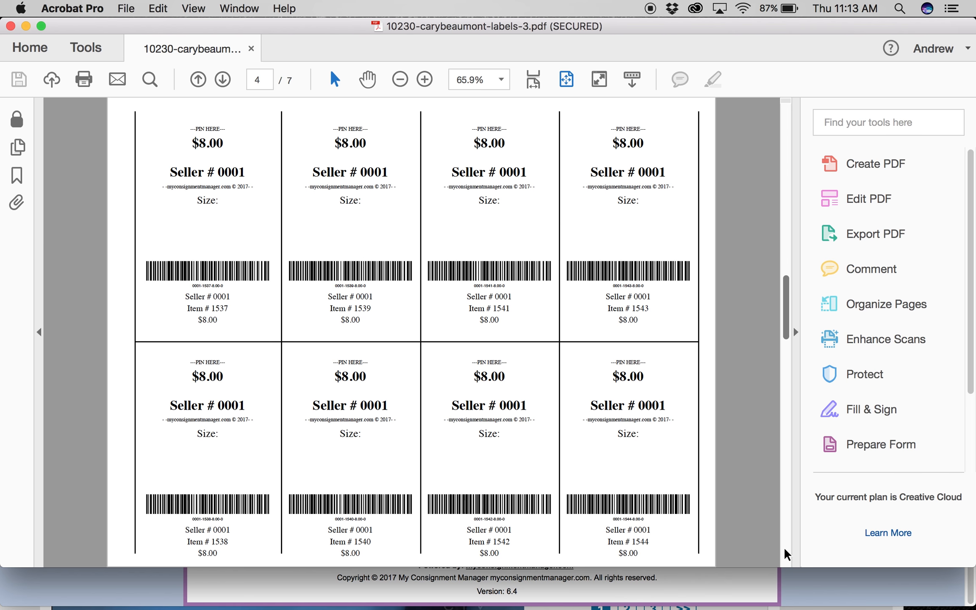
click(785, 554)
click(785, 554)
click(784, 554)
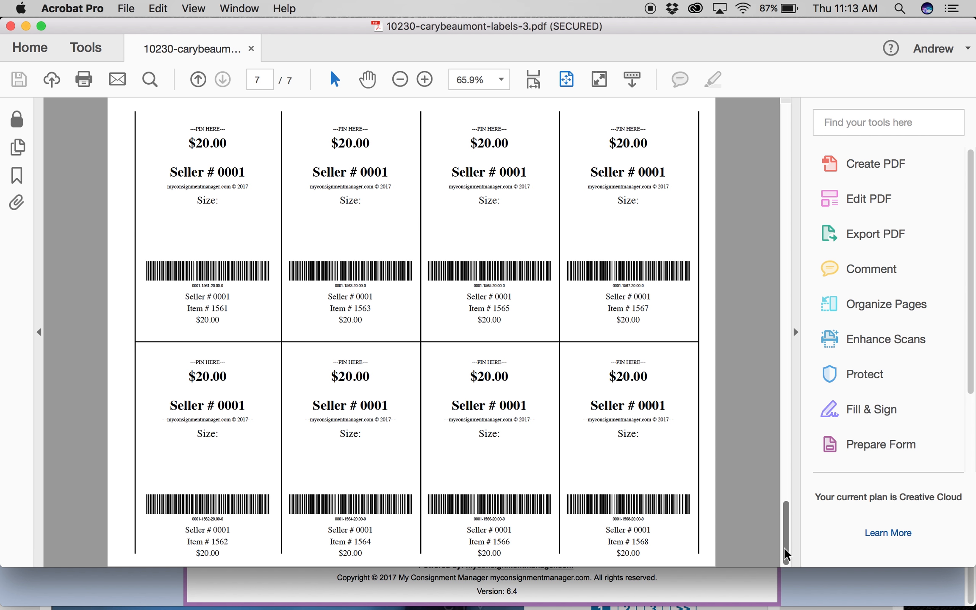
scroll(752, 504, up, 5)
scroll(750, 501, down, 5)
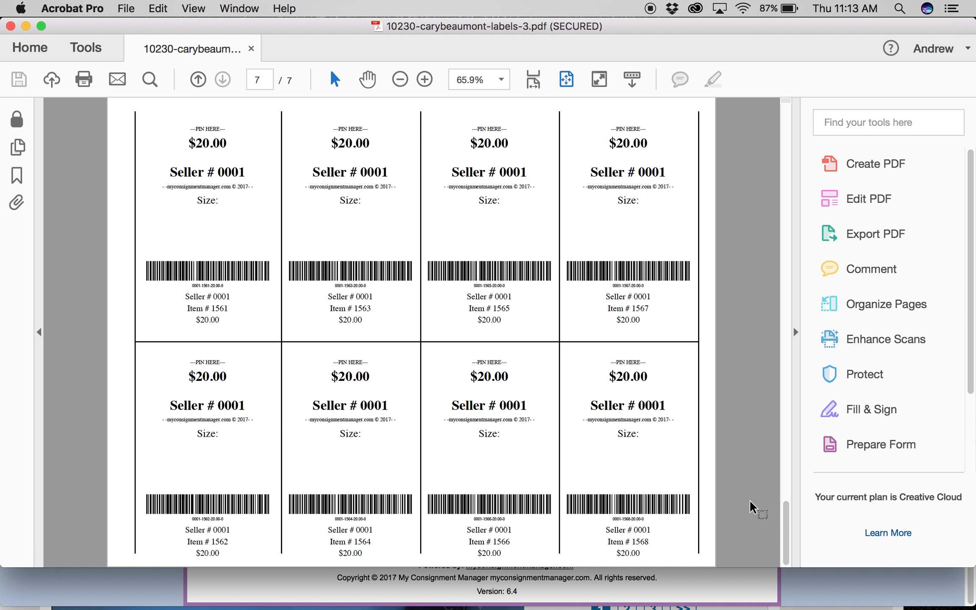
scroll(752, 505, up, 8)
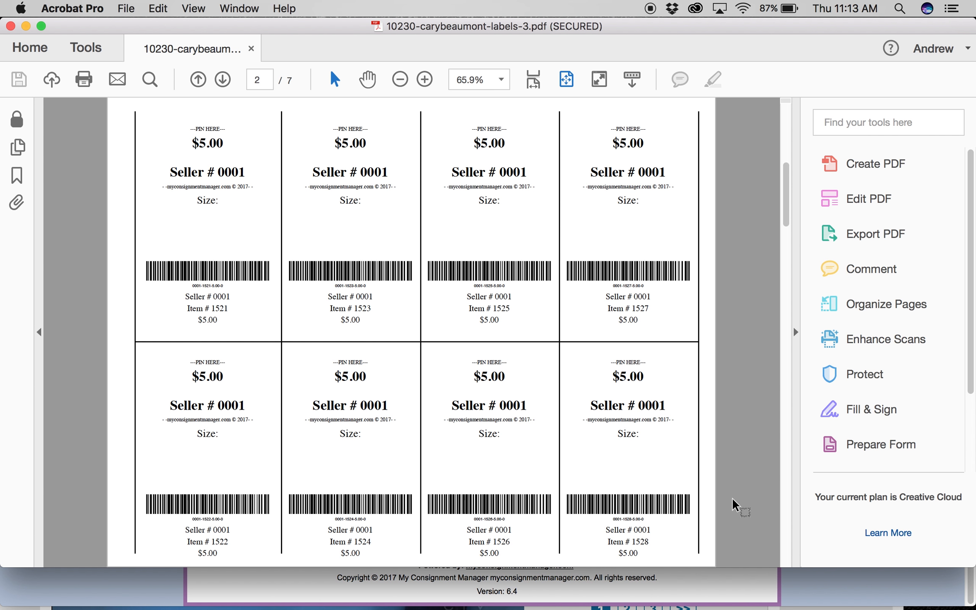